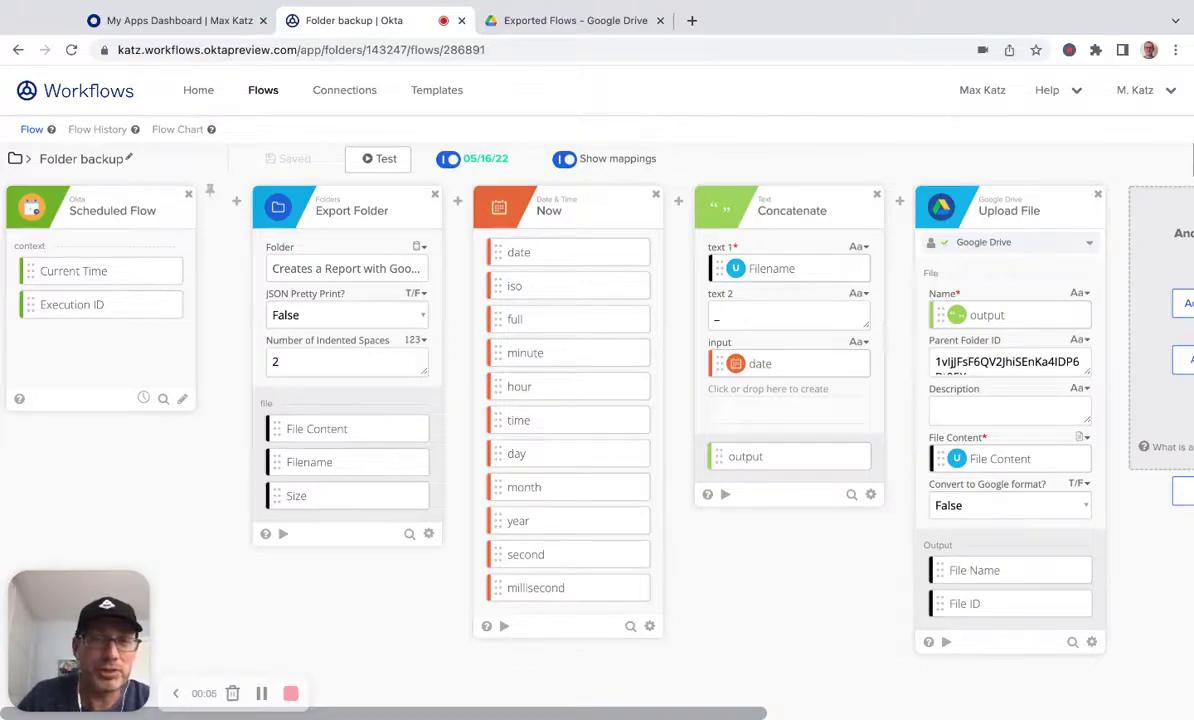
Step: Limit the Folder backup flow's weekly 9:00 AM schedule to Mondays by deselecting Tuesday
scroll(767, 547, "right", 1)
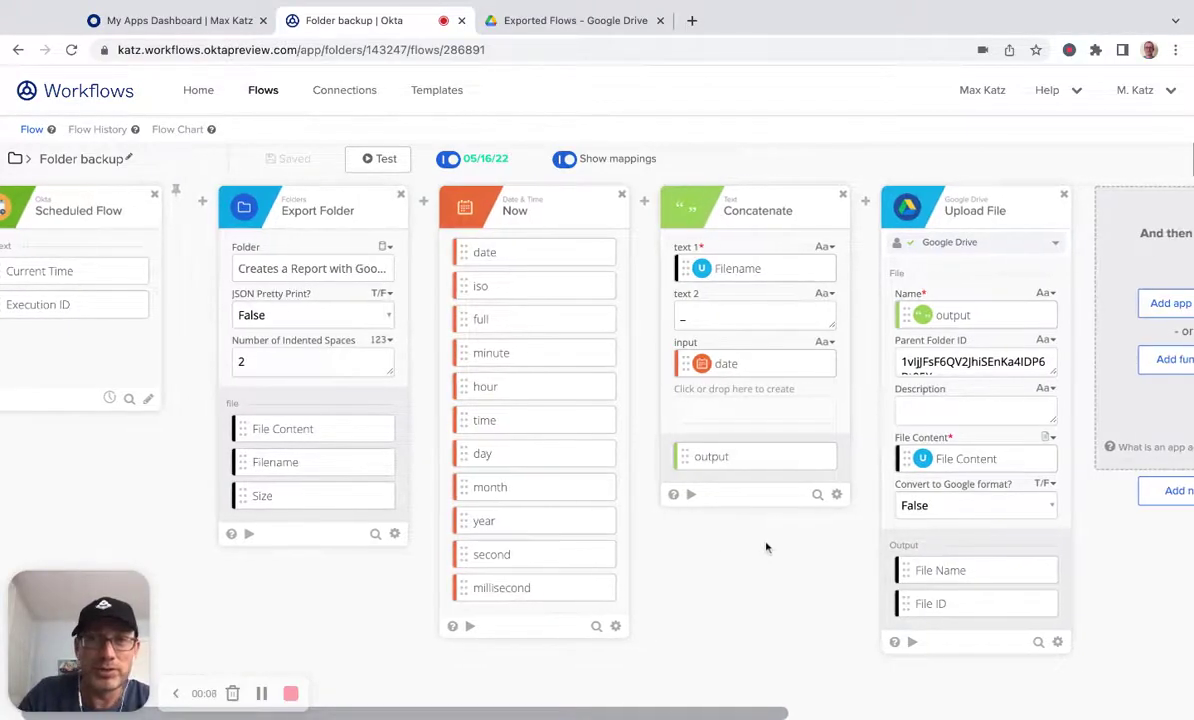
scroll(725, 547, "left", 1)
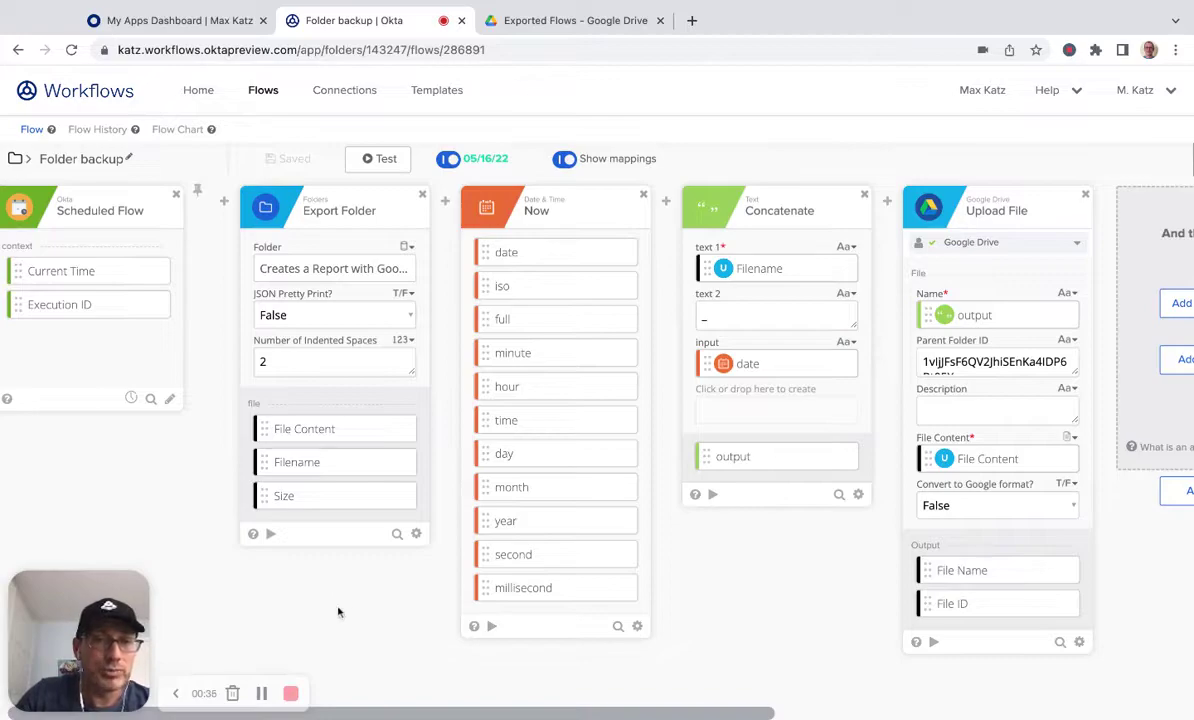
scroll(338, 612, "left", 1)
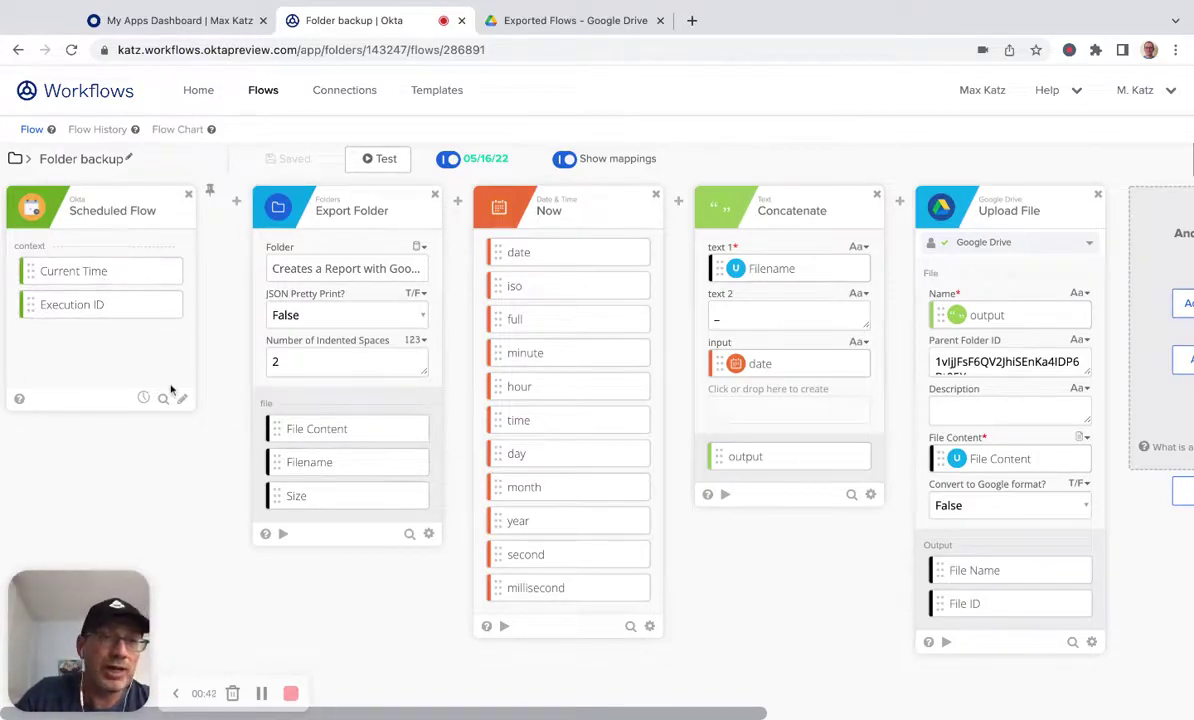
left_click(143, 398)
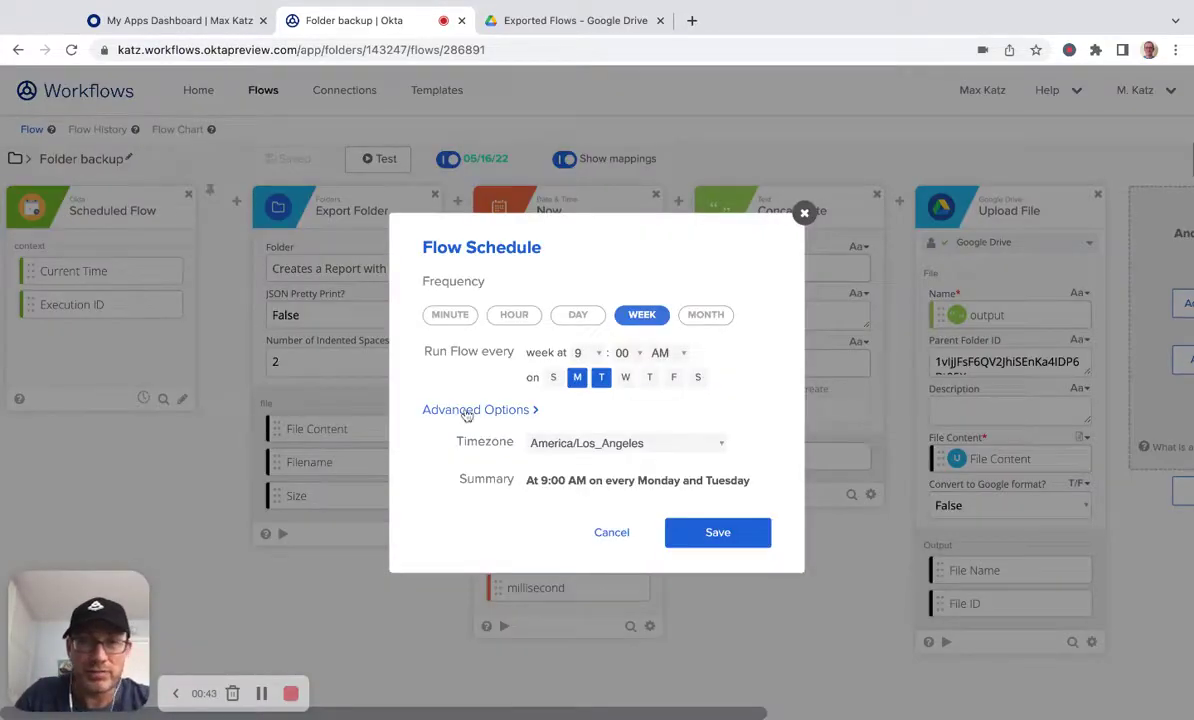
left_click(602, 378)
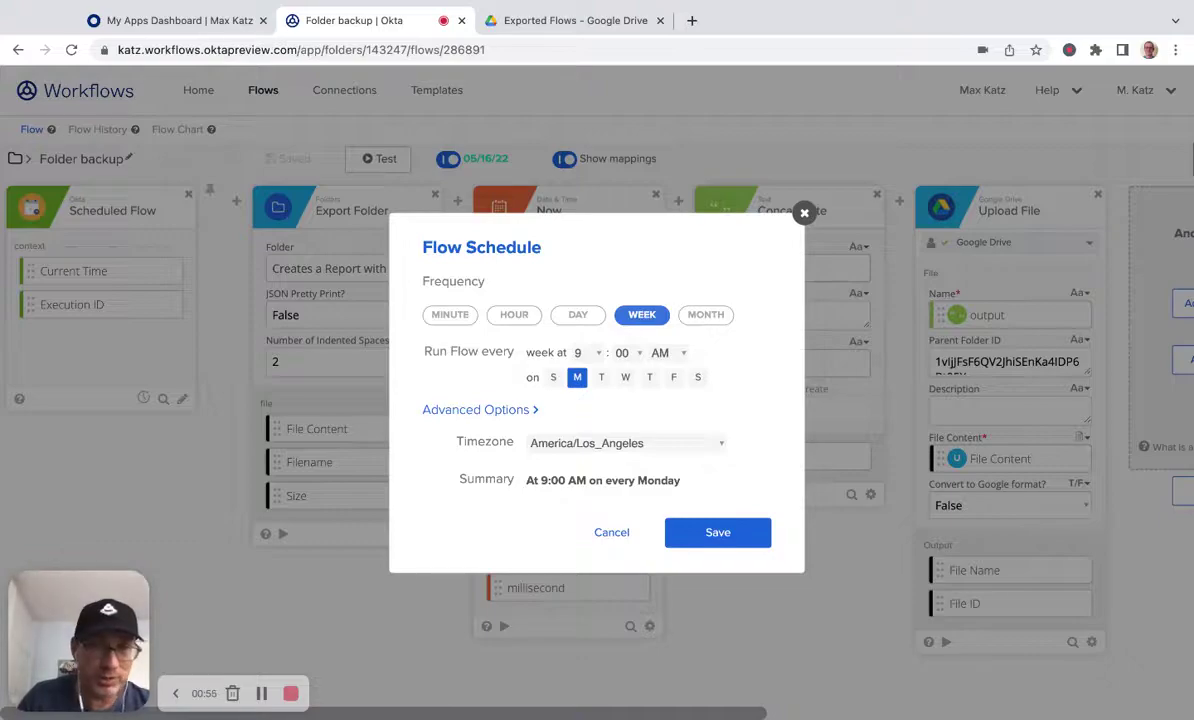
left_click(804, 213)
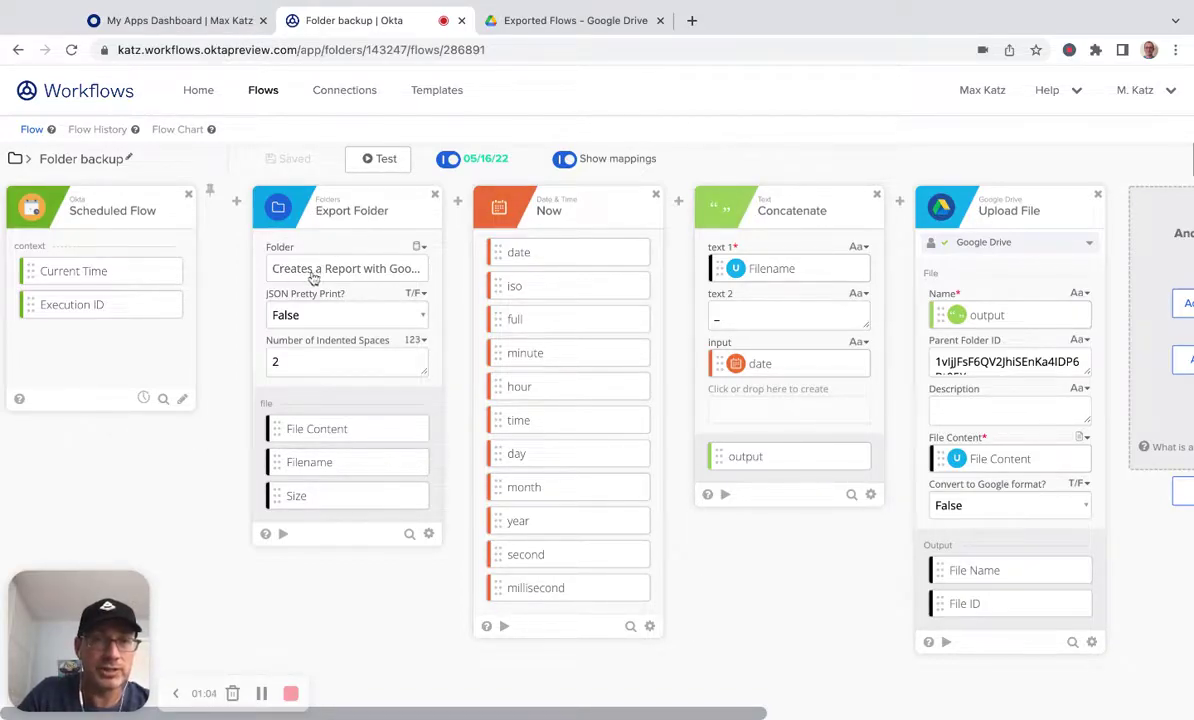
scroll(493, 450, "right", 2)
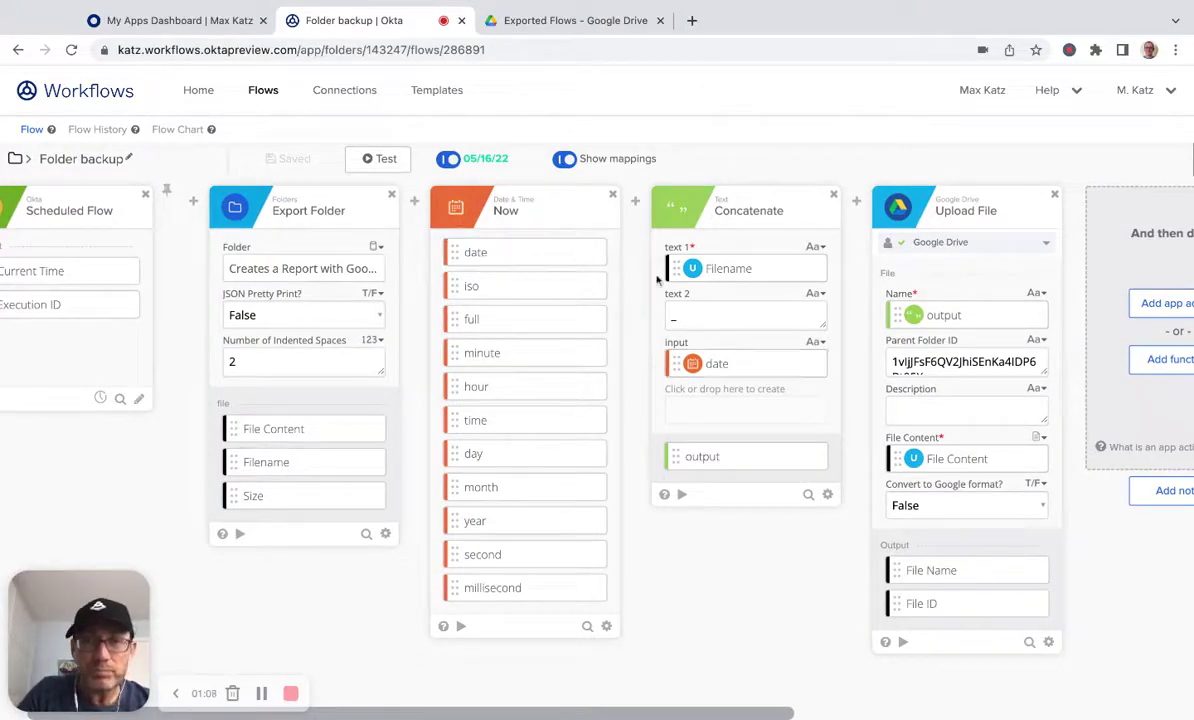
mouse_move(700, 272)
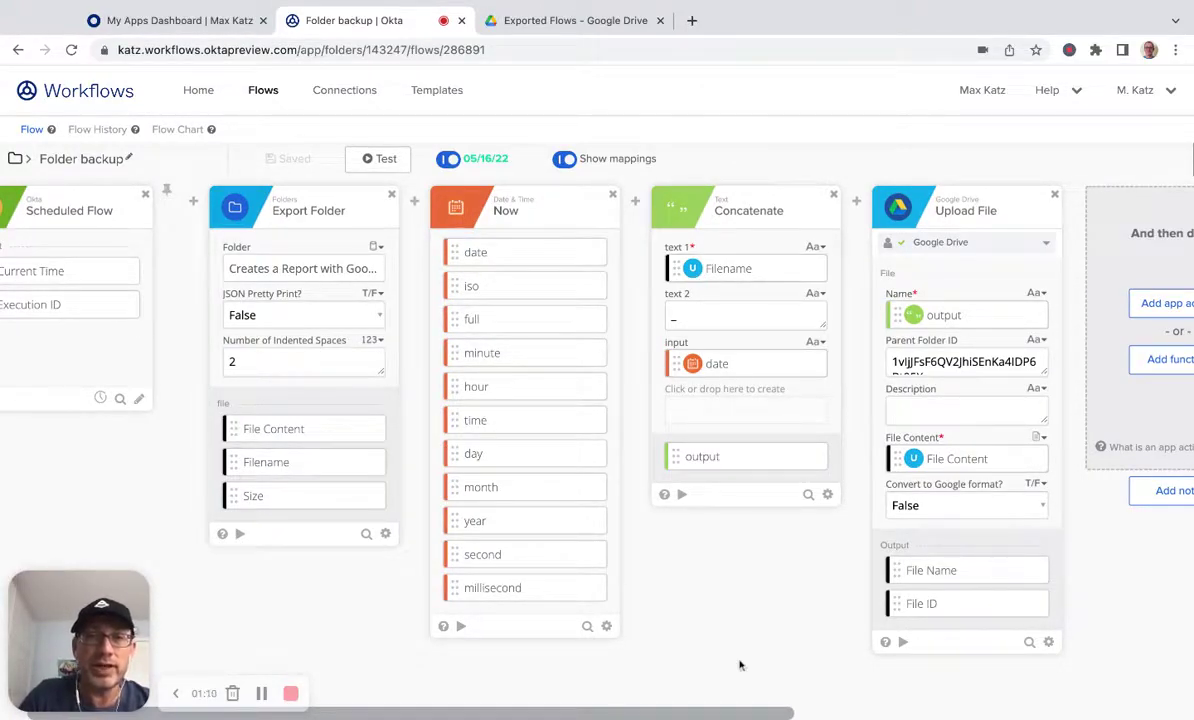
mouse_move(722, 362)
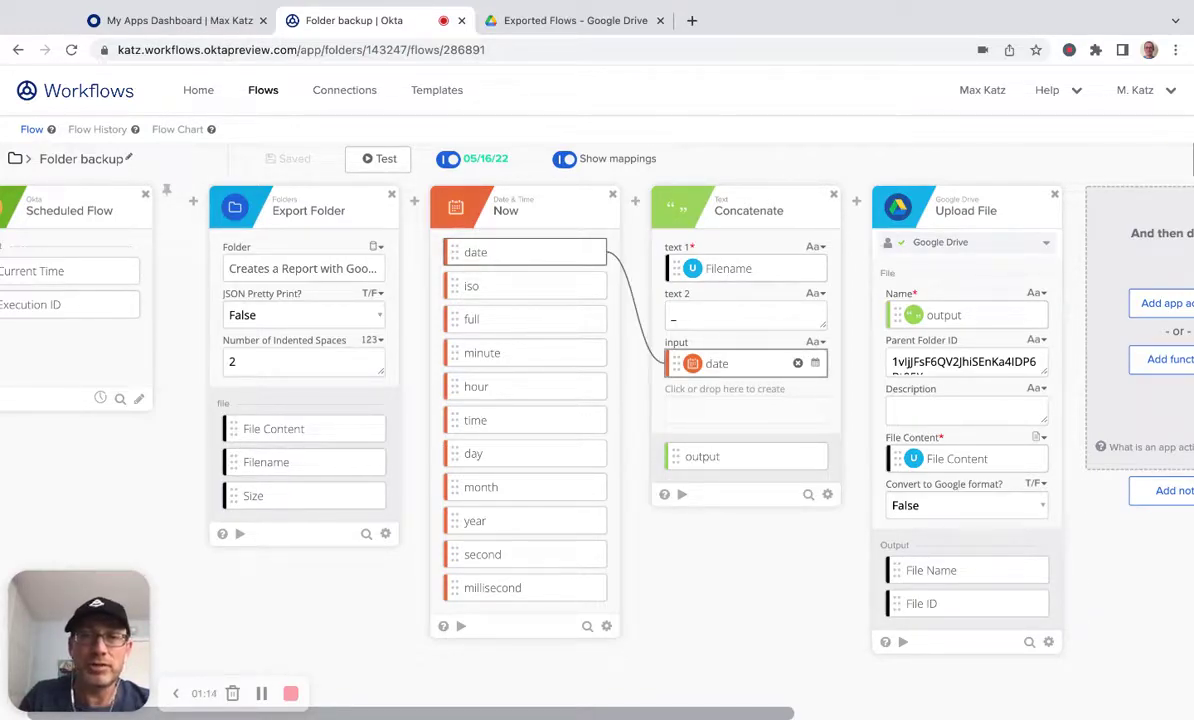
scroll(860, 300, "right", 2)
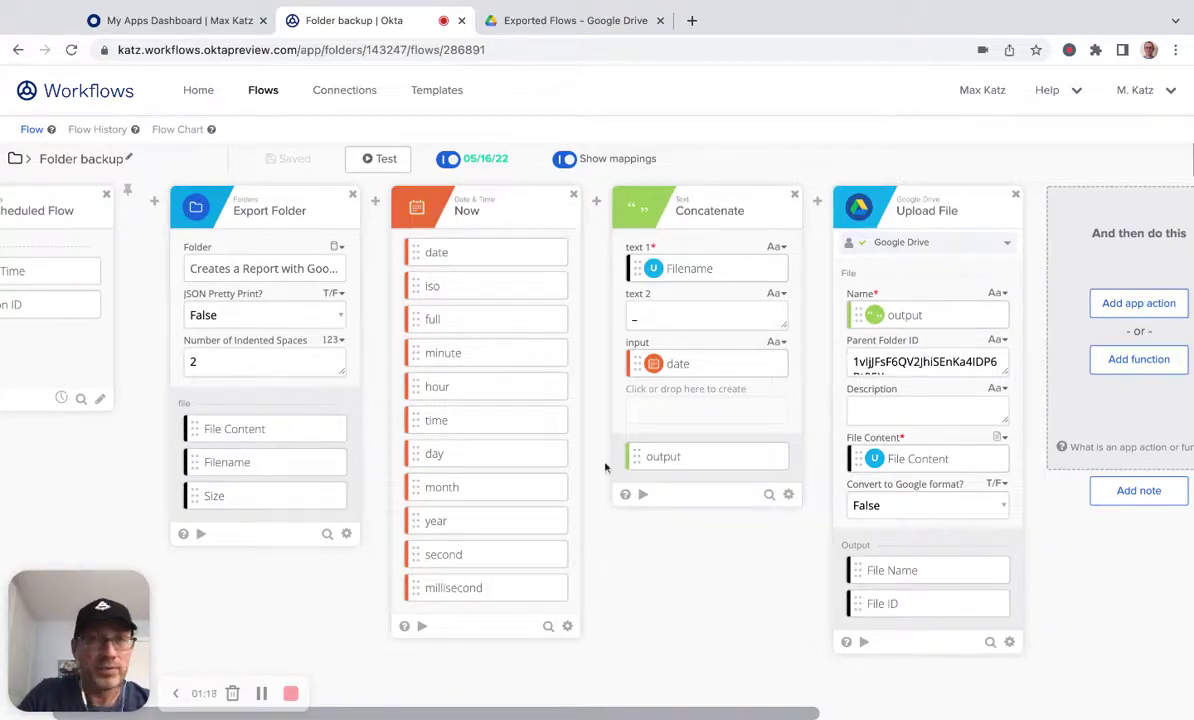
Step: Run a test of the flow without sample input, then switch to the Exported Flows Drive folder
left_click(385, 162)
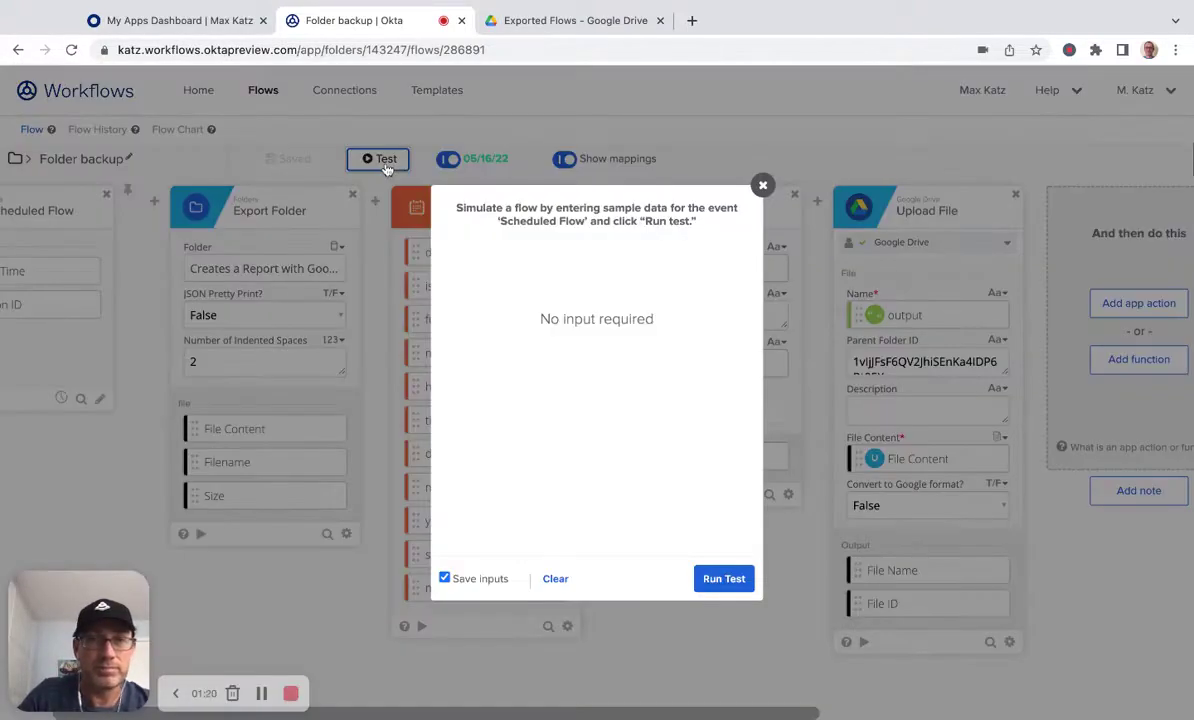
left_click(724, 578)
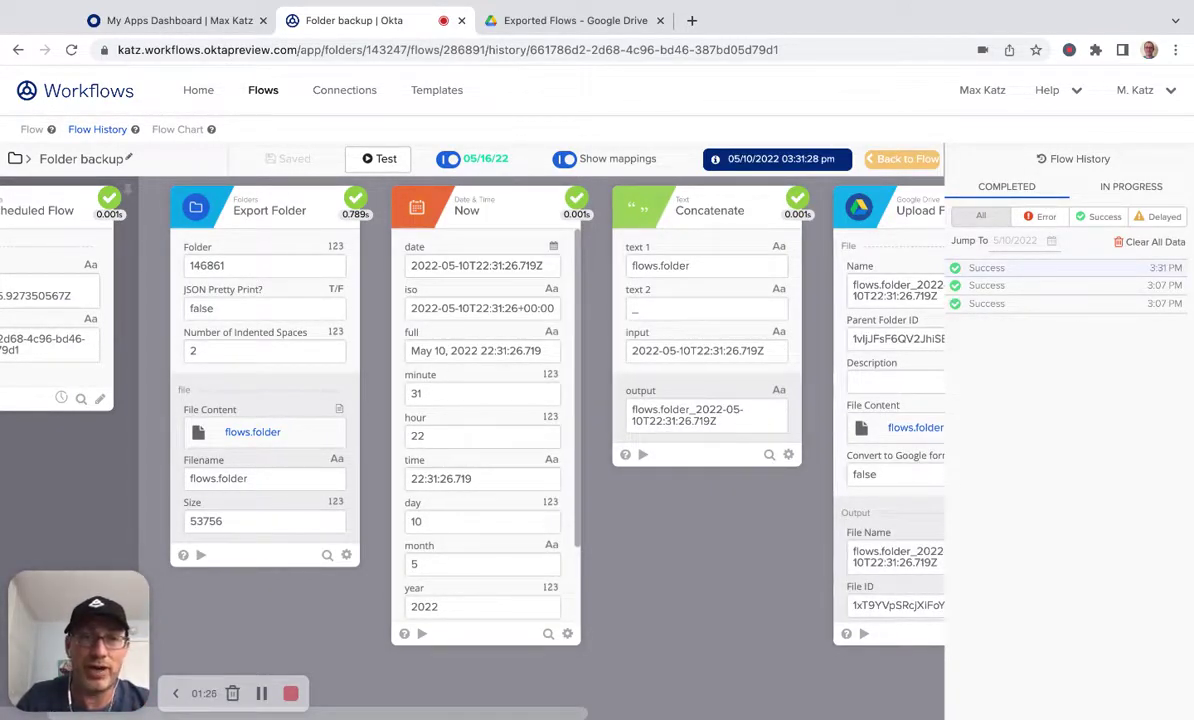
left_click(620, 20)
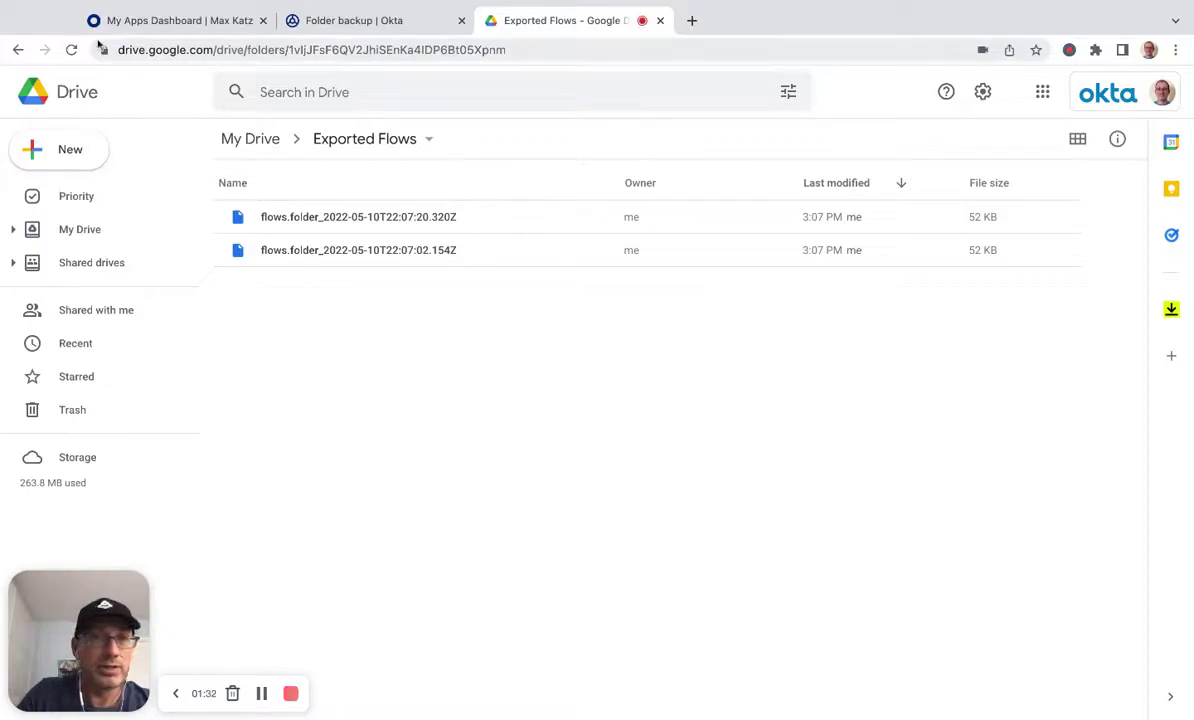
Step: Reload the Exported Flows folder to reveal the new flows.folder_2022-05-10T22:31:26.719Z backup
left_click(71, 50)
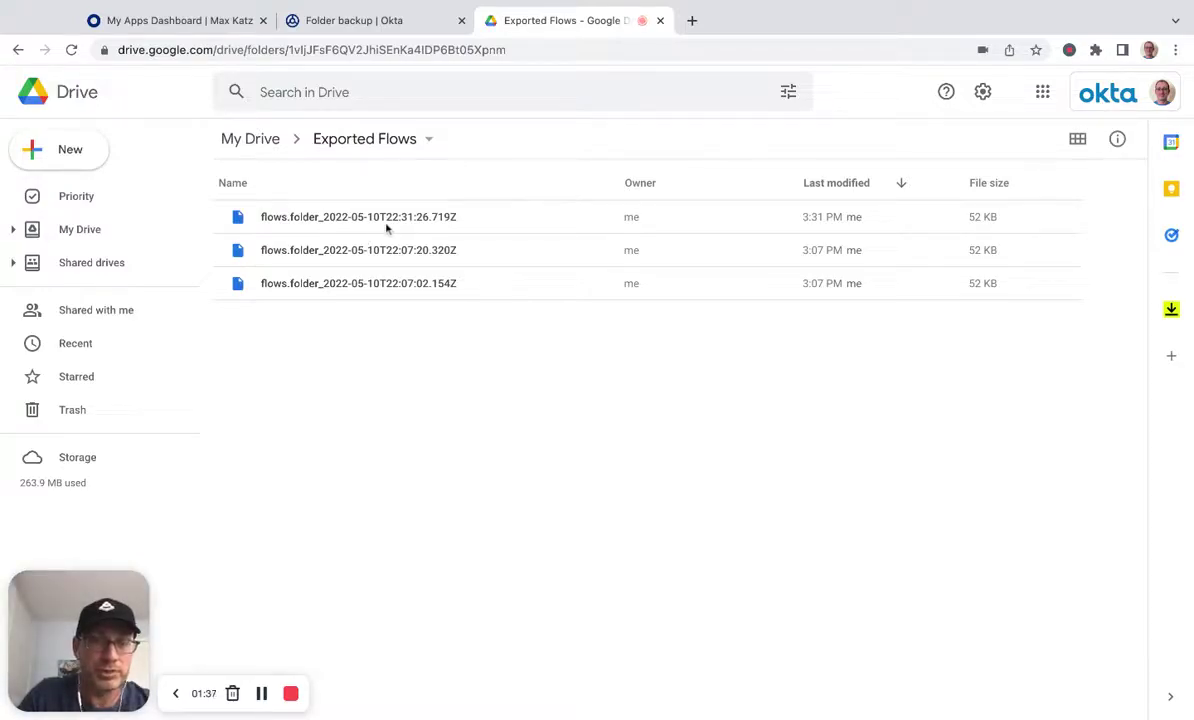
Step: Return from Drive to the Folder backup flow editor, leaving the run history
left_click(405, 22)
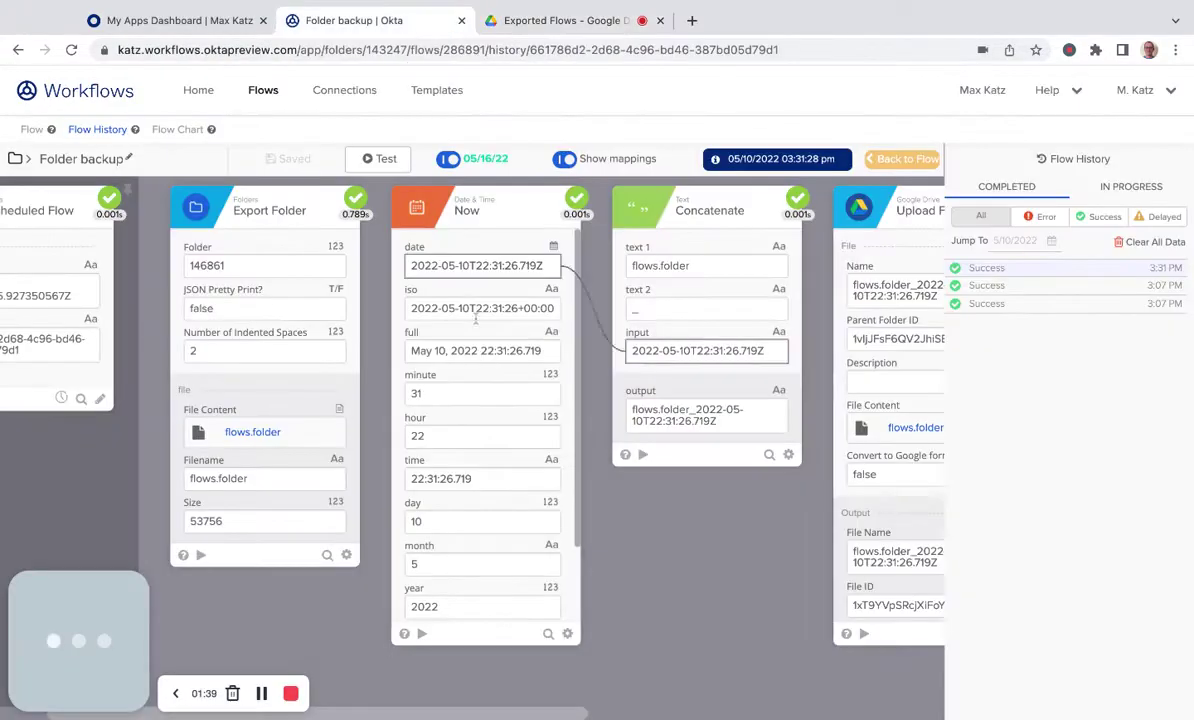
left_click(885, 158)
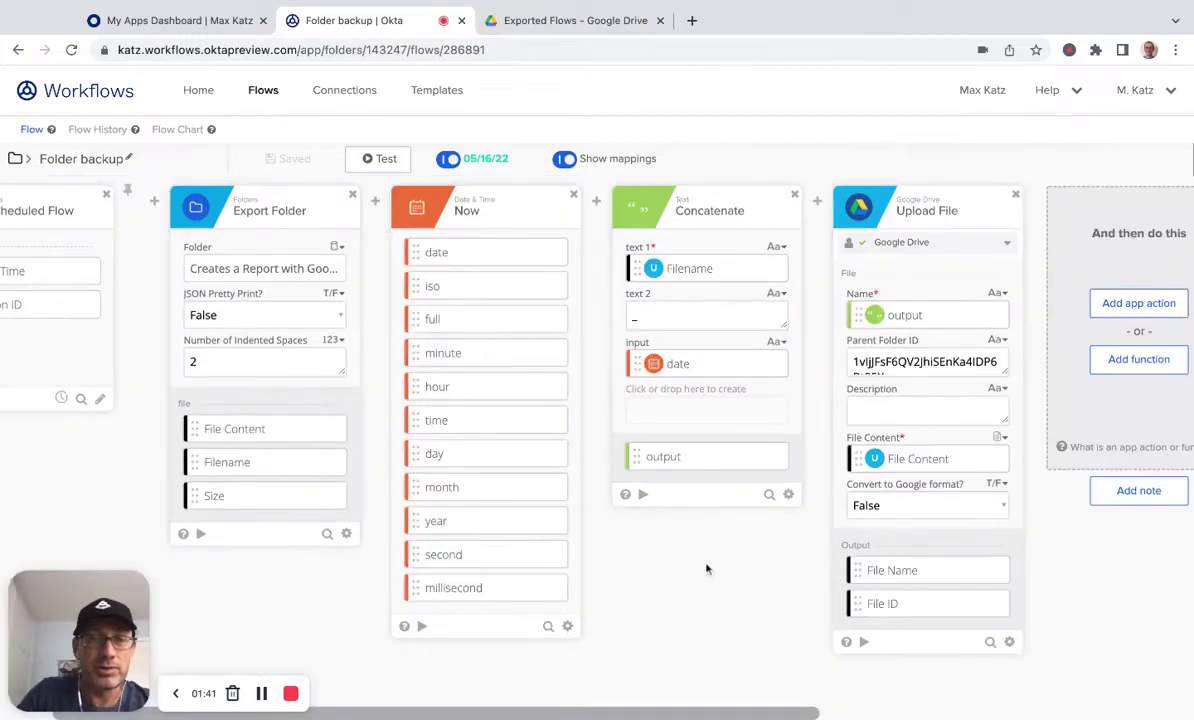
scroll(706, 569, "left", 2)
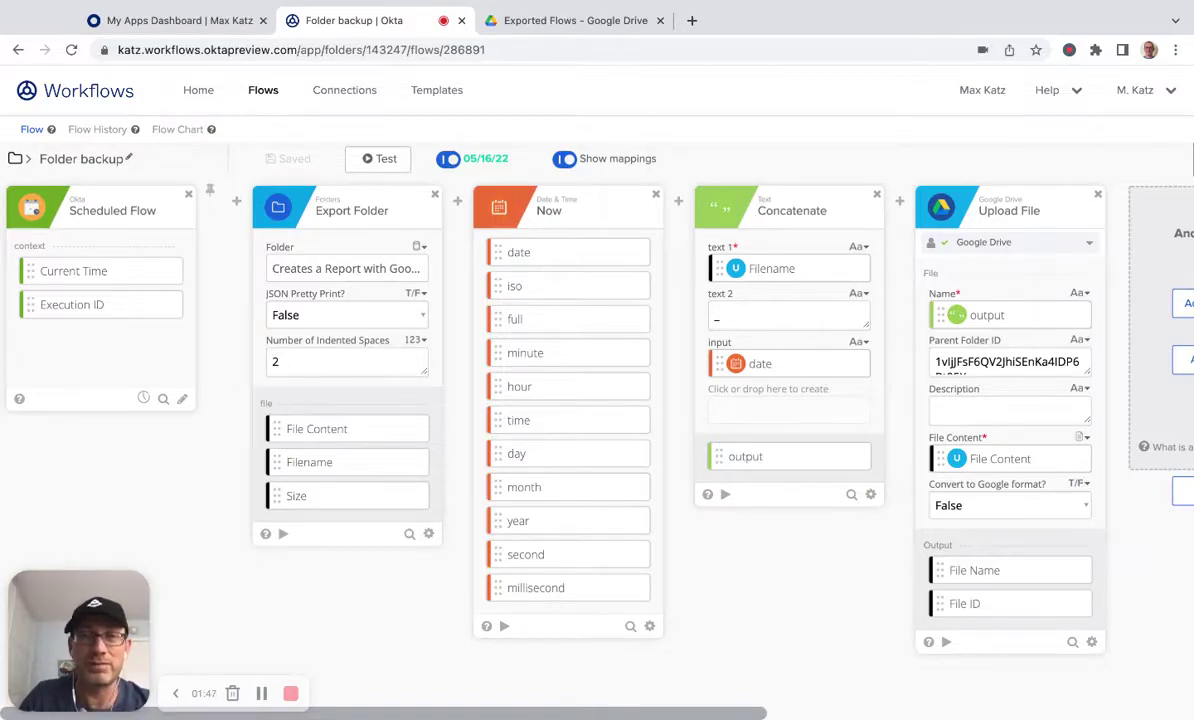
Step: Insert an Export Flow card from the Flows category right after Export Folder
mouse_move(458, 210)
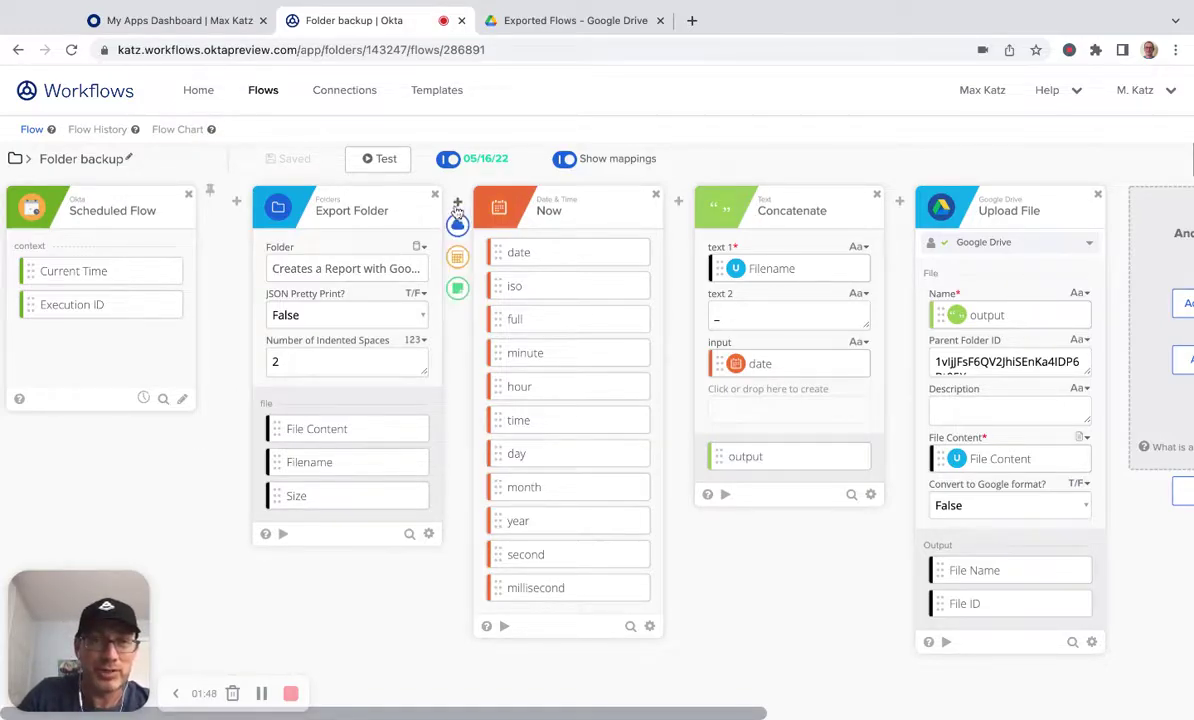
left_click(457, 257)
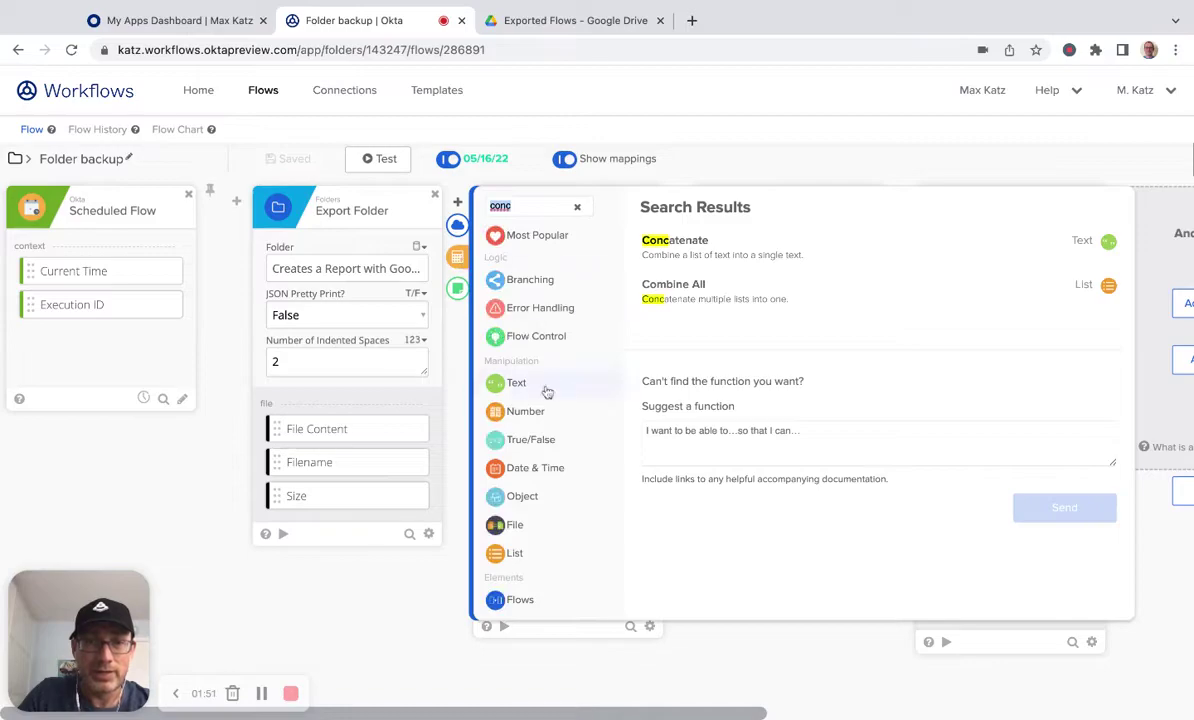
scroll(547, 391, "down", 3)
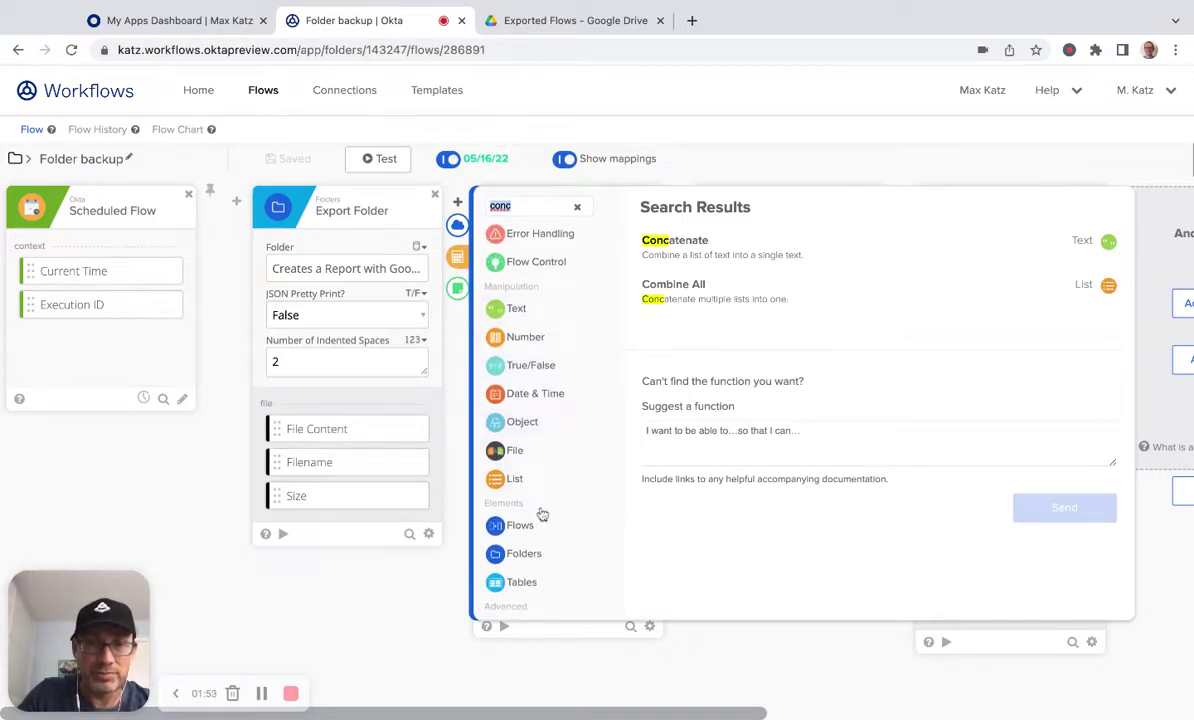
scroll(541, 514, "down", 1)
left_click(536, 487)
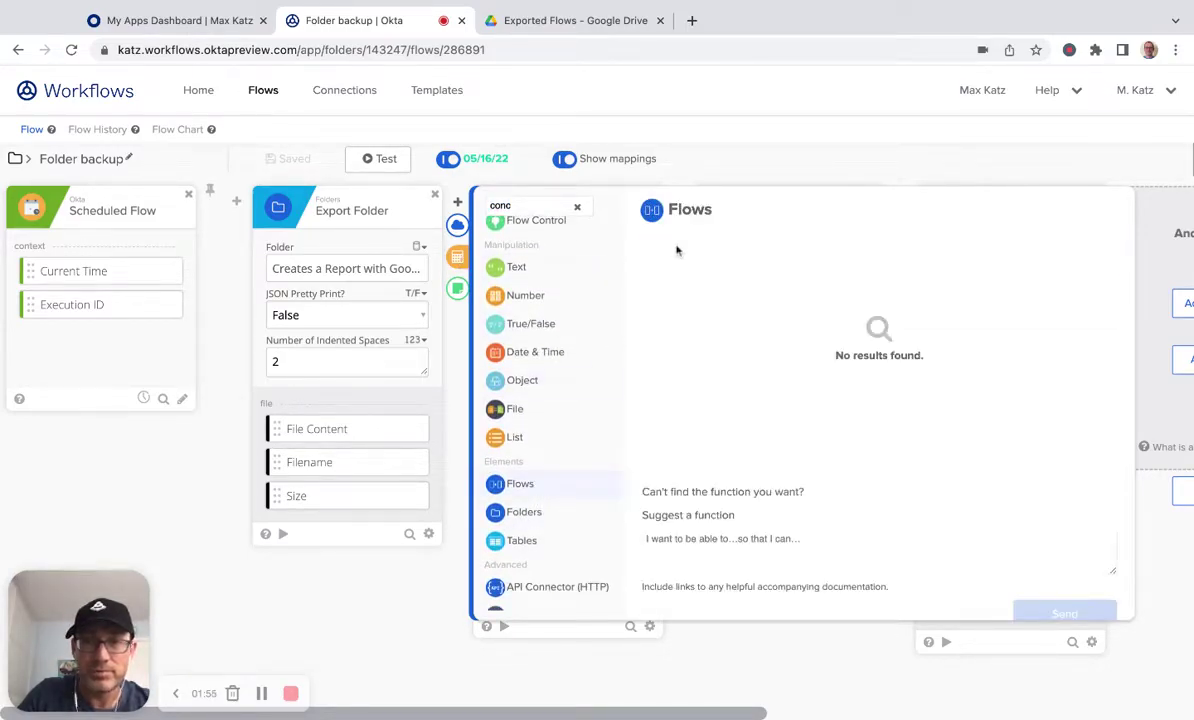
left_click(577, 207)
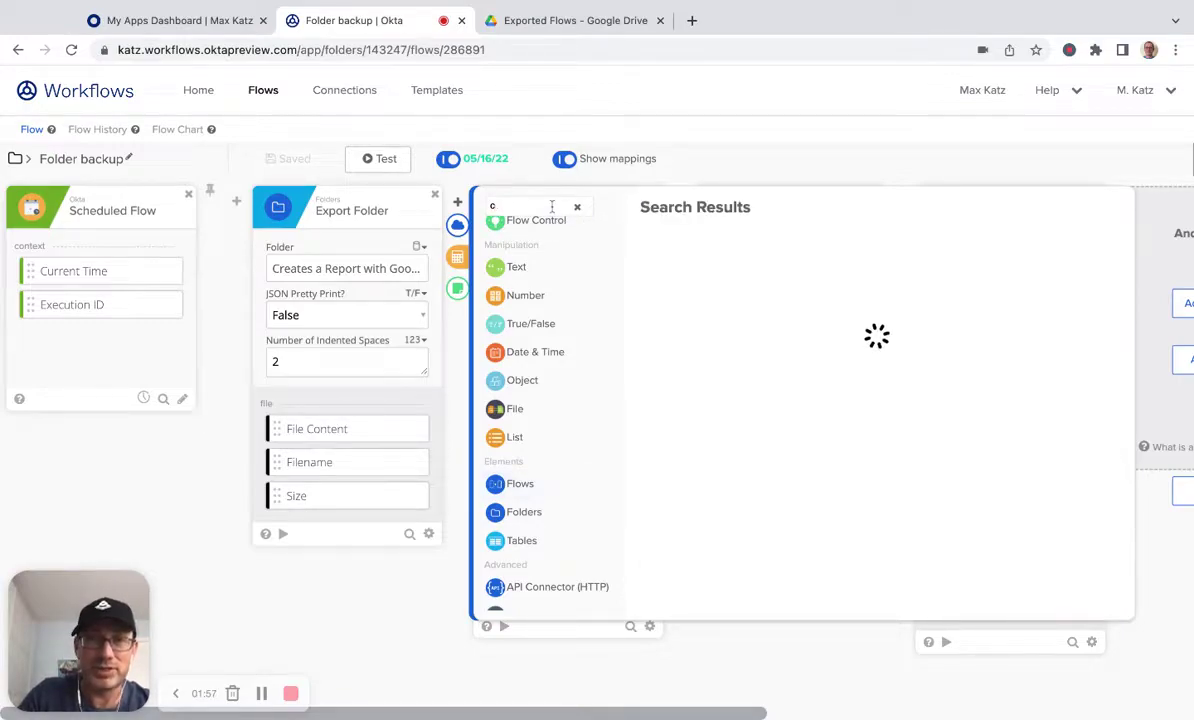
left_click(528, 488)
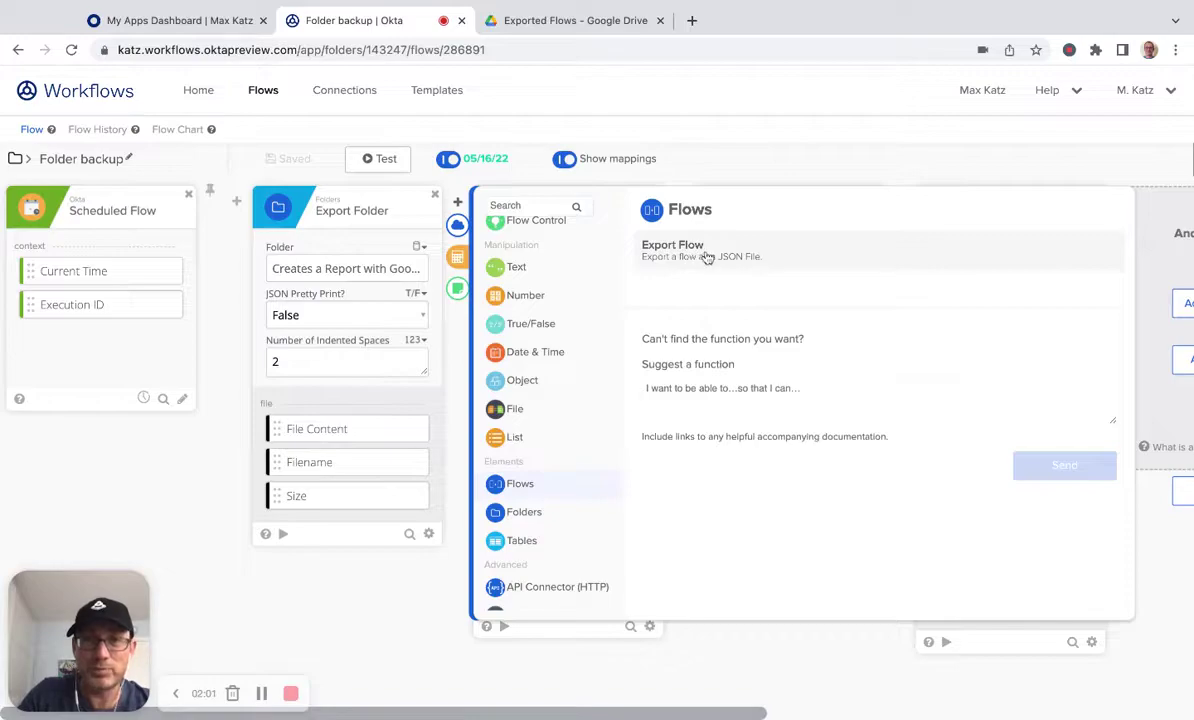
left_click(706, 257)
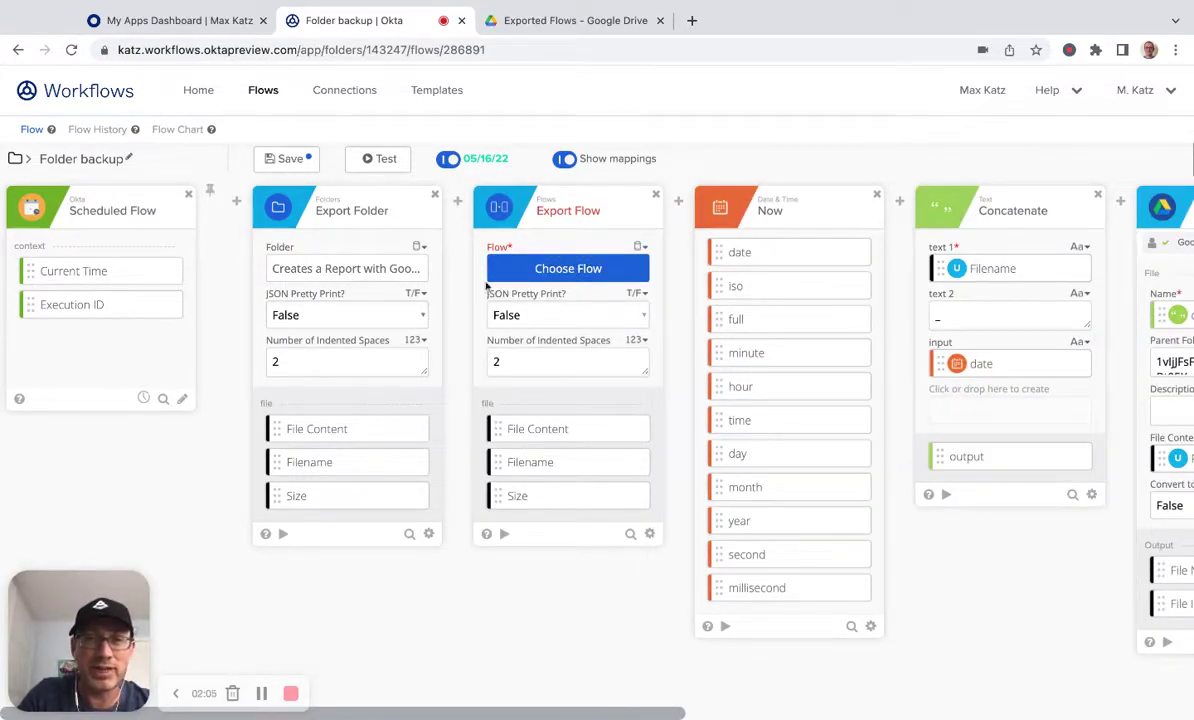
Step: Pick Suspended Users Google Sheets Report from the report folder as the flow to export
left_click(566, 268)
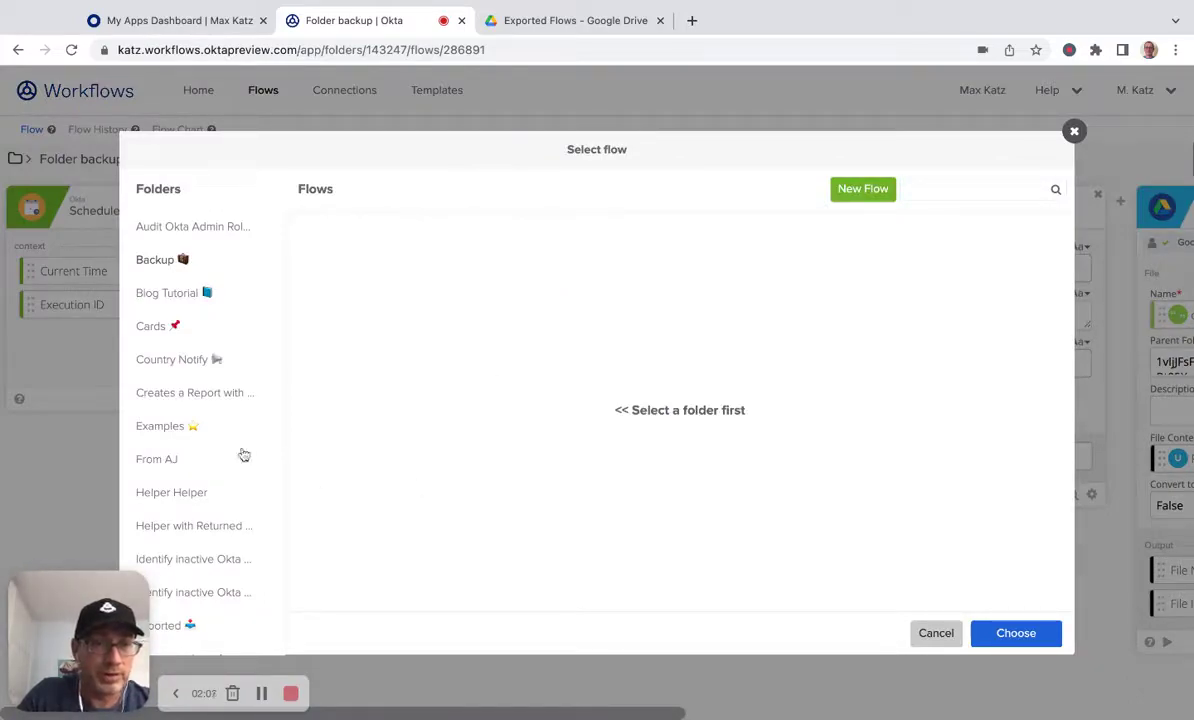
left_click(198, 399)
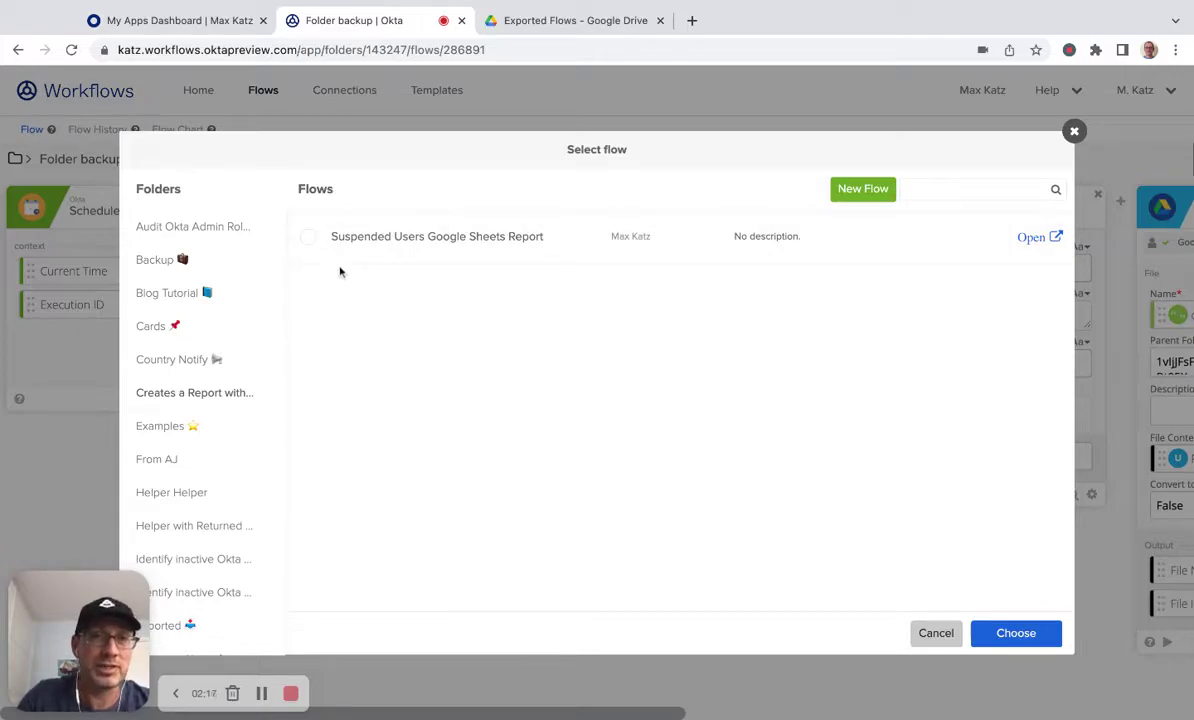
left_click(308, 237)
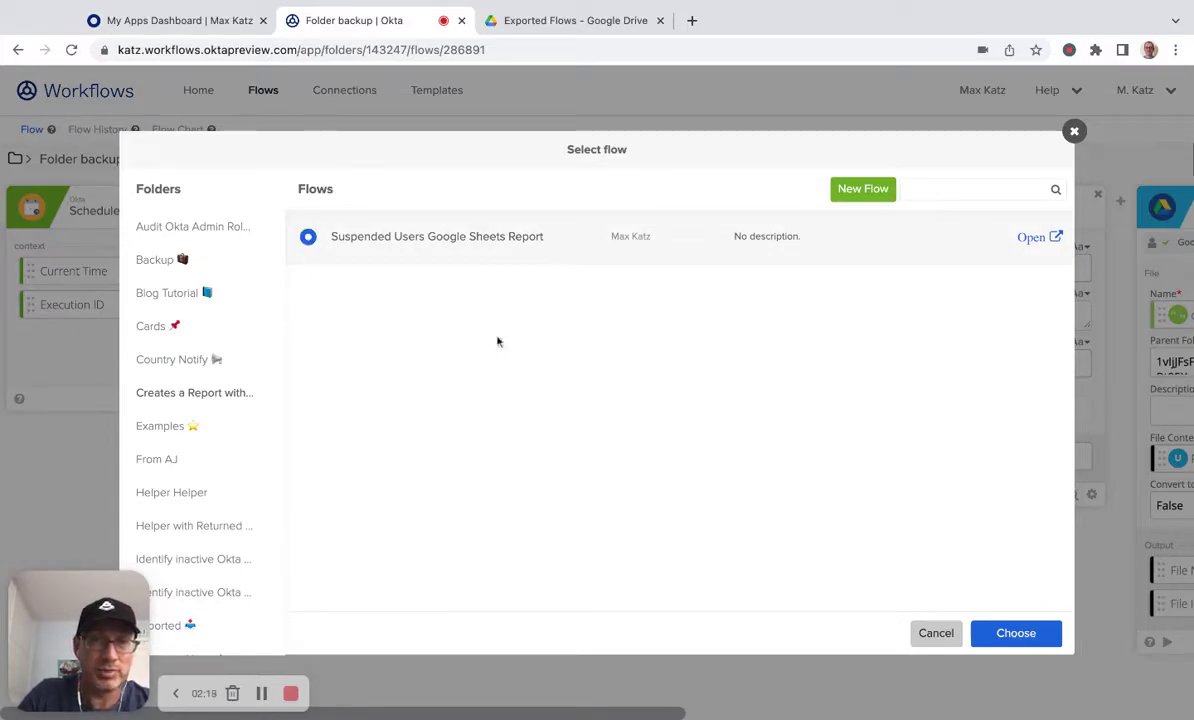
left_click(1016, 633)
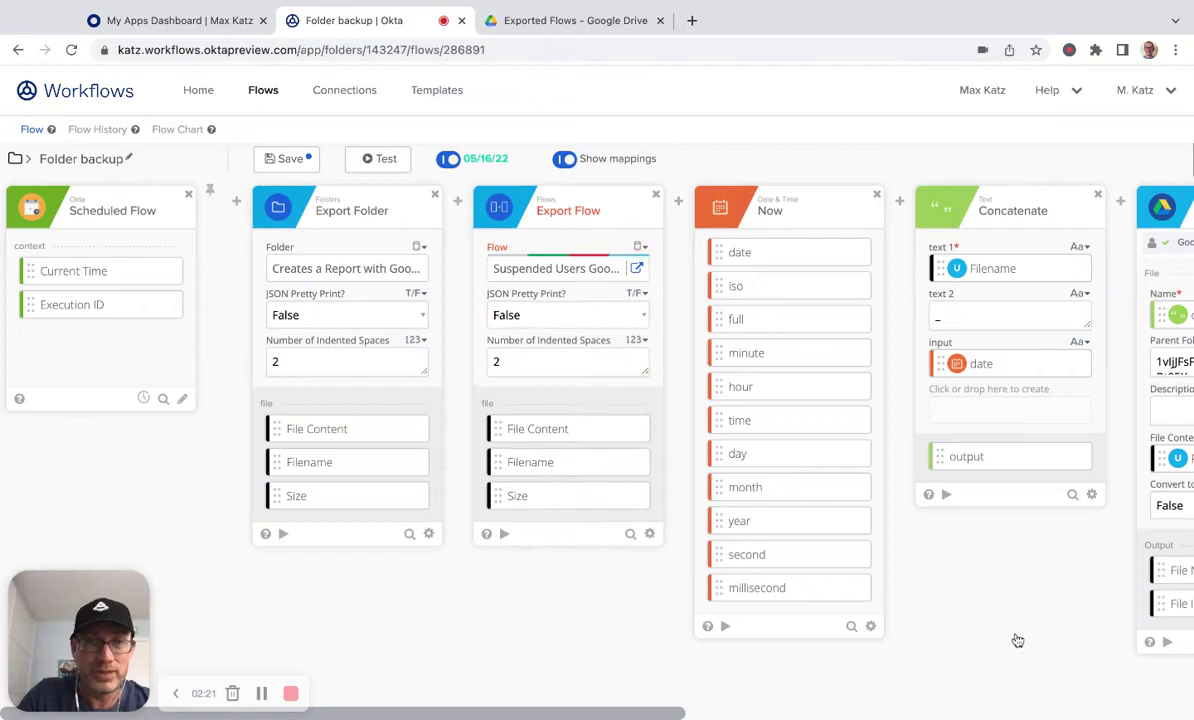
Step: Remove the old Export Folder card from the flow
scroll(529, 604, "right", 3)
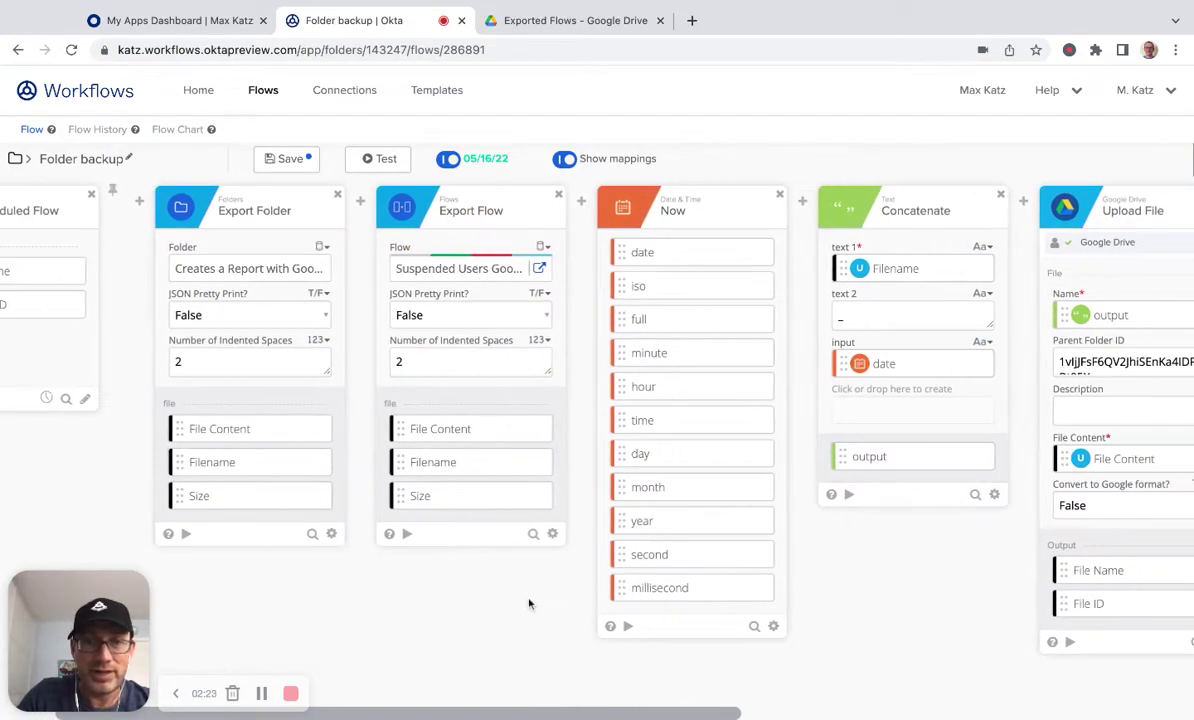
left_click(337, 195)
left_click(709, 422)
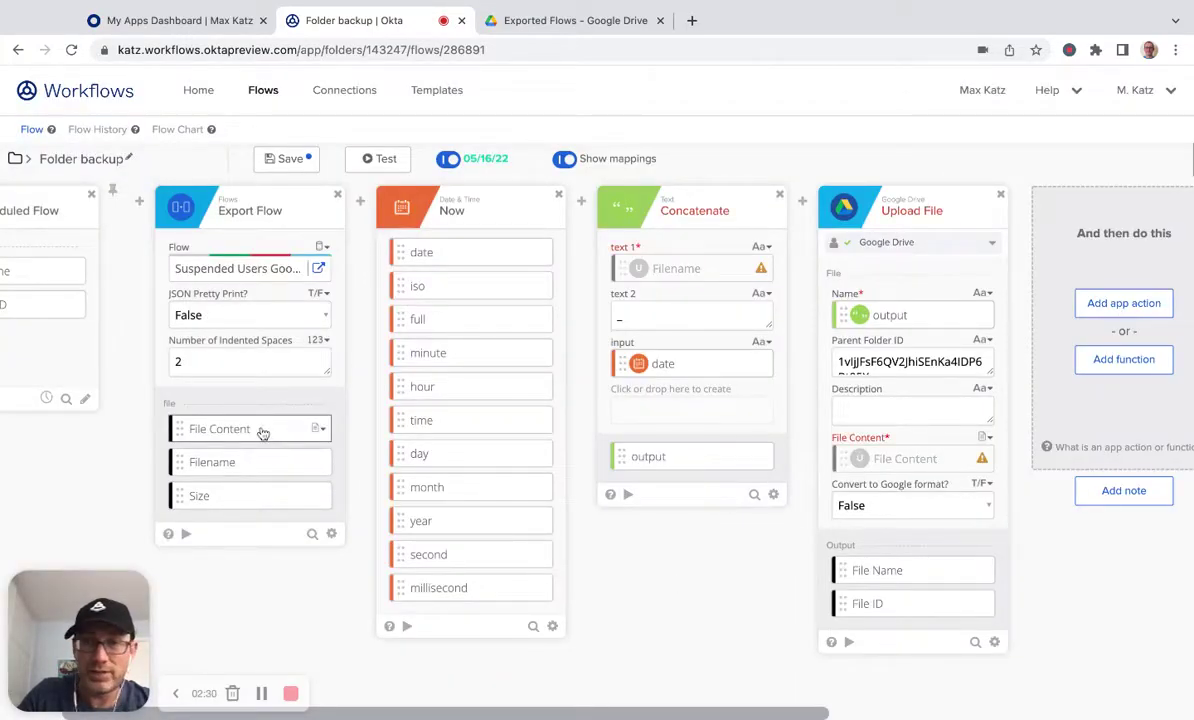
Step: Connect Export Flow's File Content to Upload File and Filename to Concatenate's text 1
left_click_drag(262, 432, 903, 458)
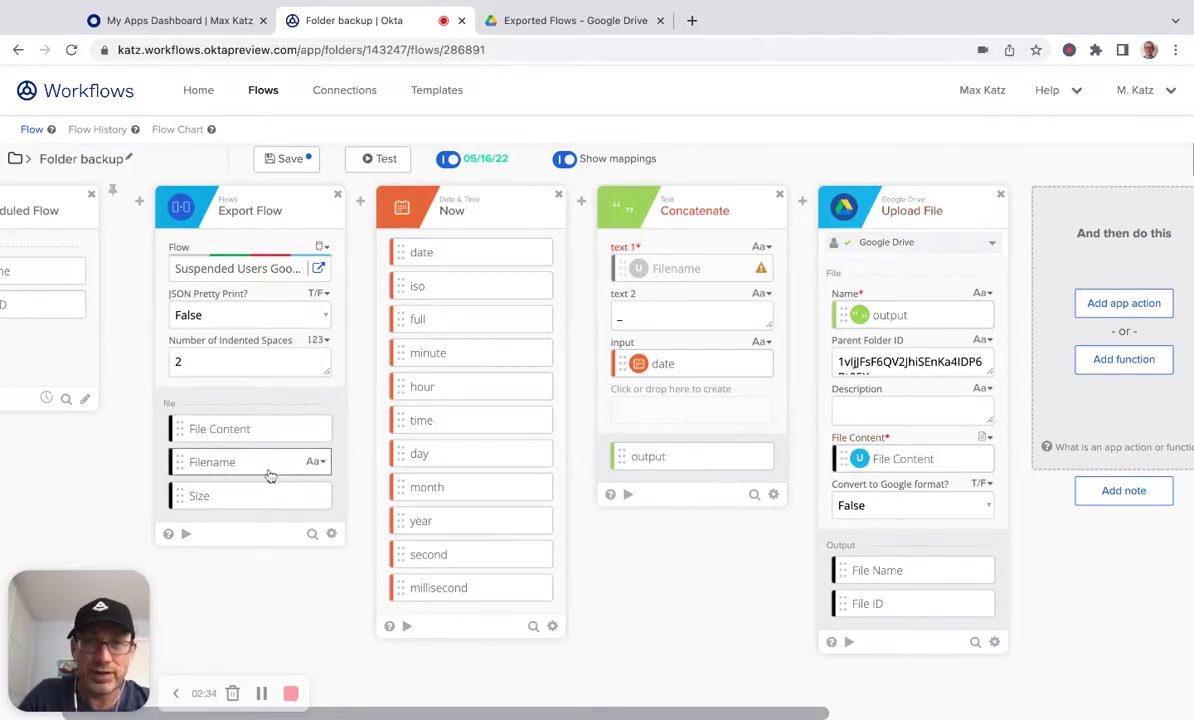
left_click_drag(268, 475, 690, 266)
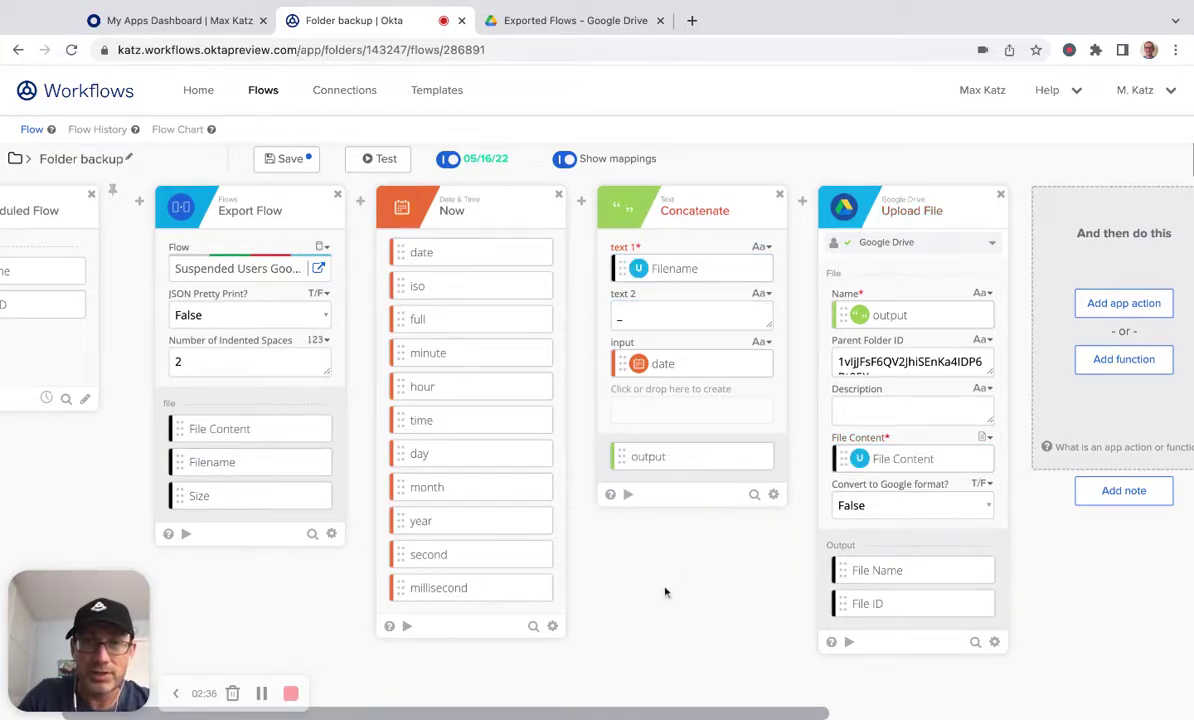
scroll(665, 593, "right", 2)
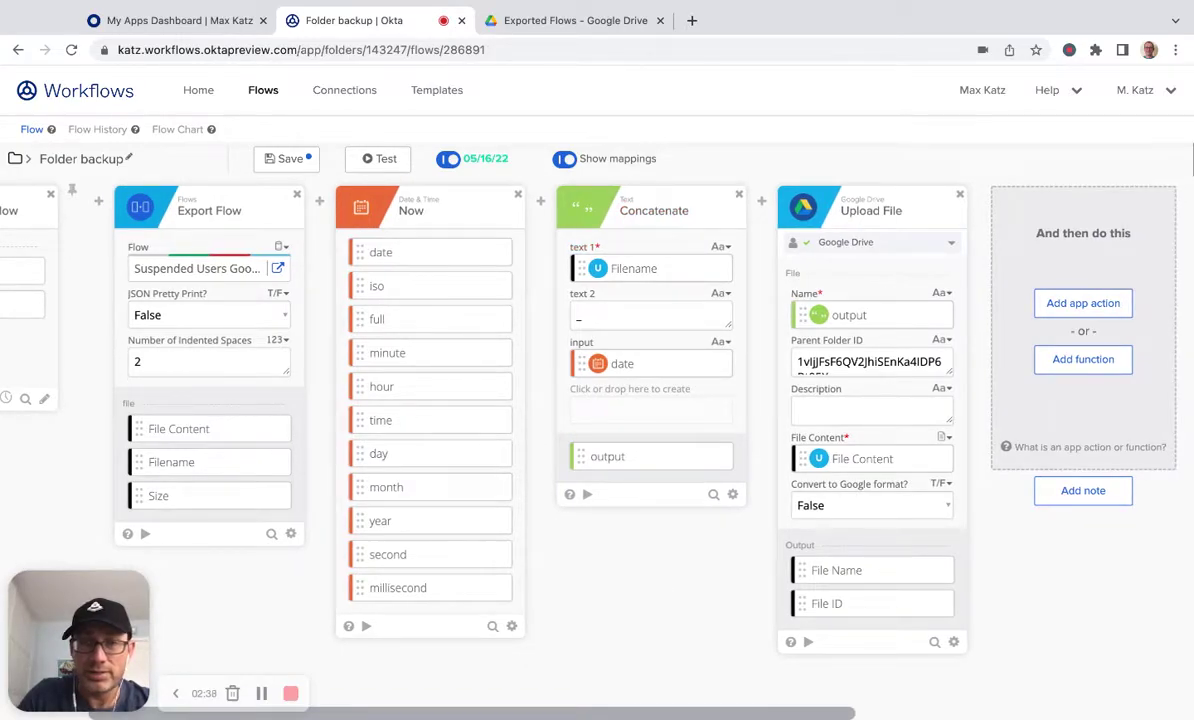
scroll(660, 590, "left", 2)
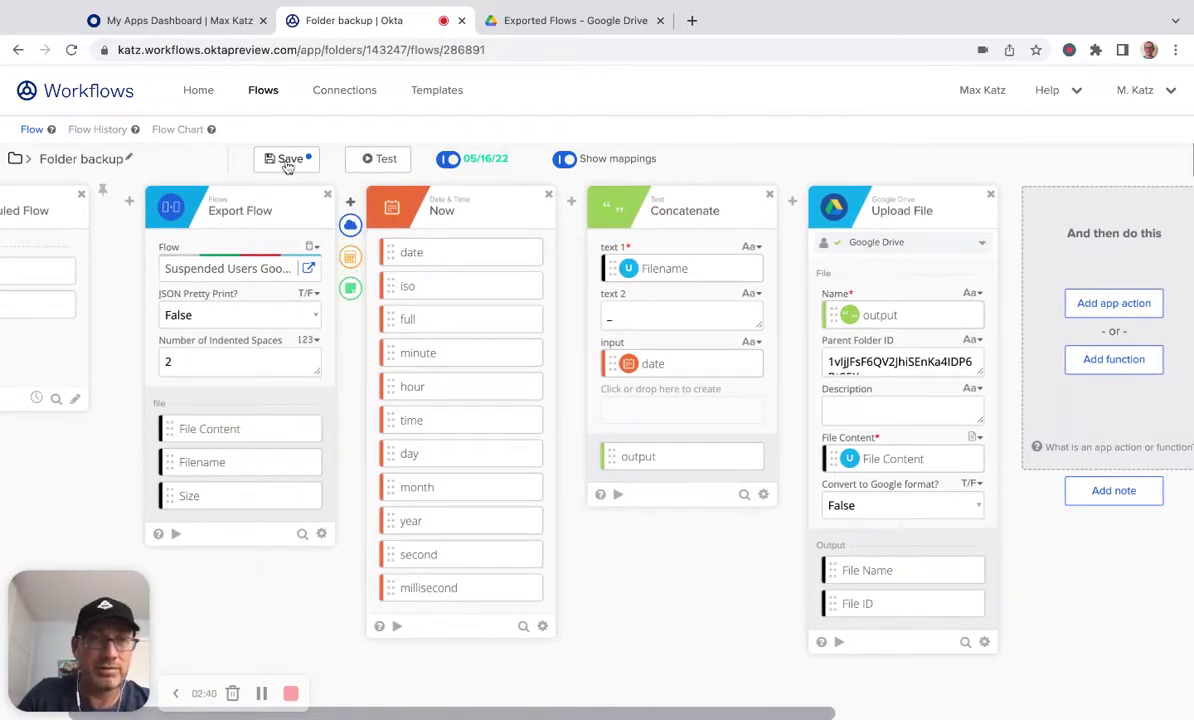
Step: Save and test-run the flow, then check flows.flow_2022-05-10T22:32:50.715Z in Exported Flows
left_click(287, 163)
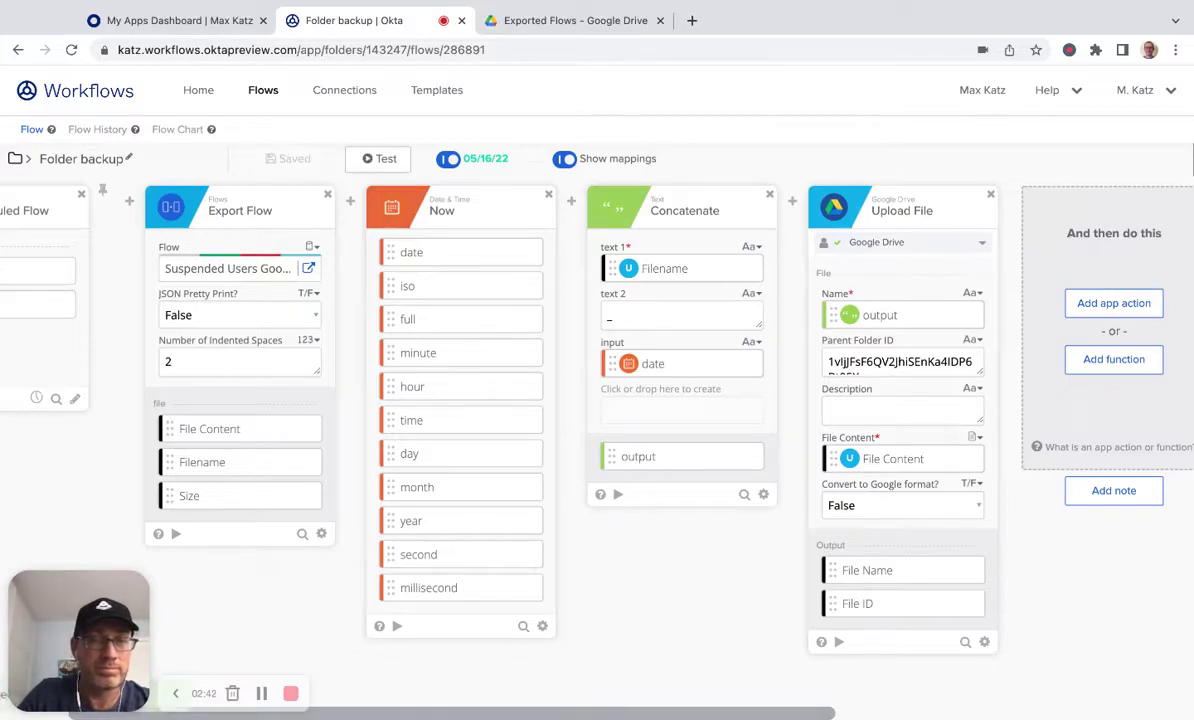
left_click(386, 166)
key("Return")
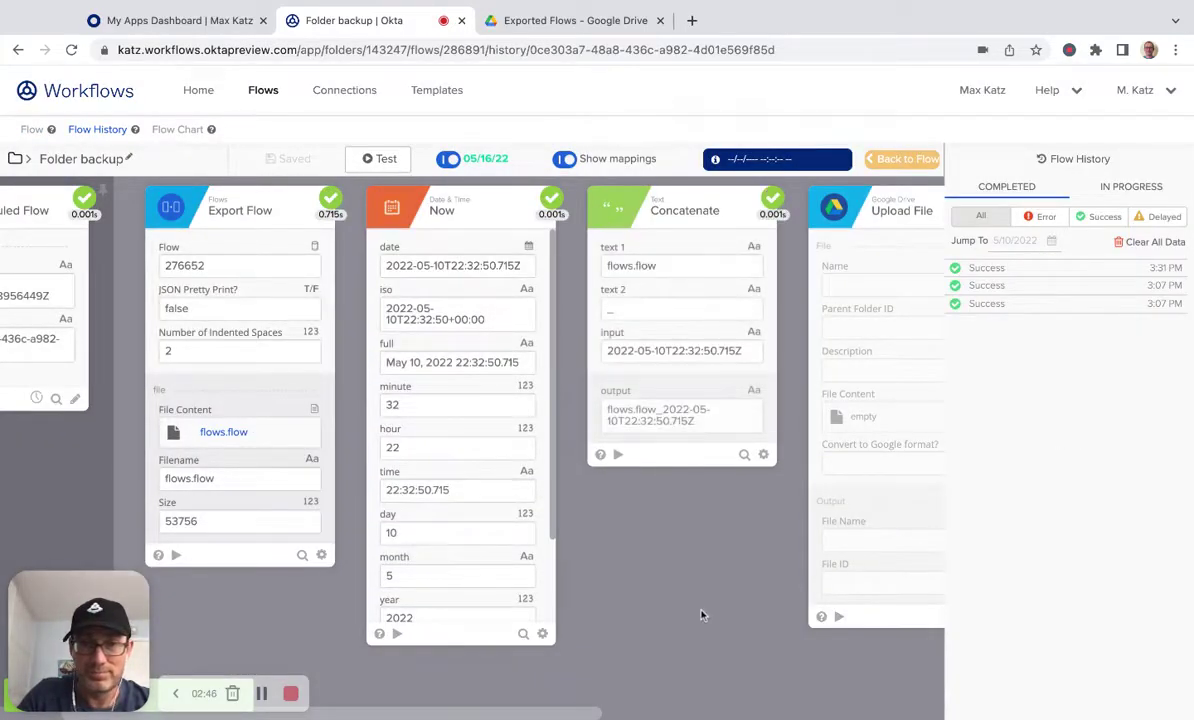
scroll(702, 615, "right", 2)
scroll(702, 615, "right", 2)
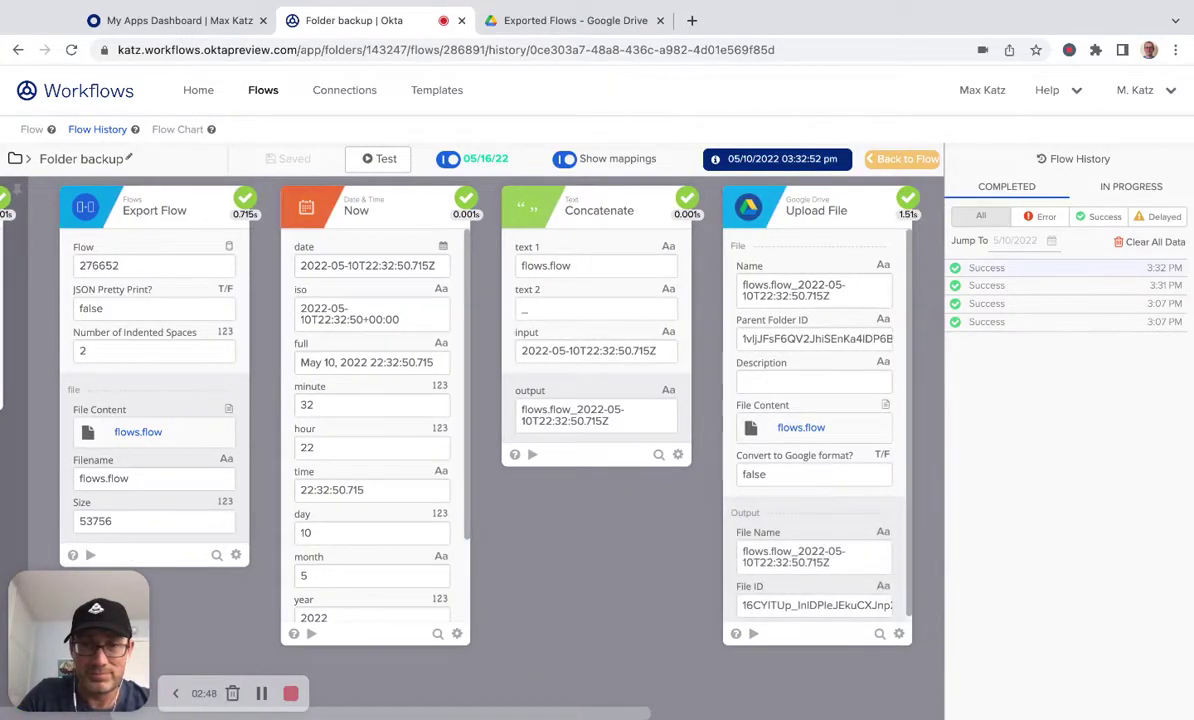
left_click(565, 20)
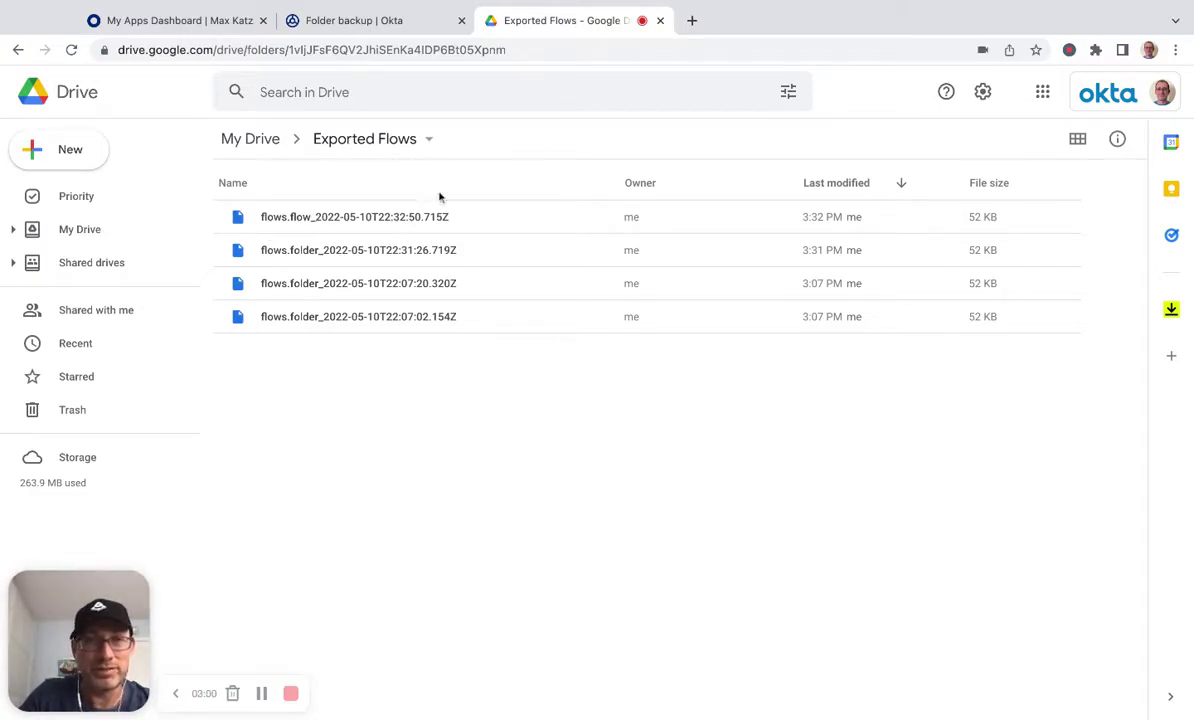
Step: Switch back to the Folder backup tab and leave Flow History for the flow editor
left_click(377, 24)
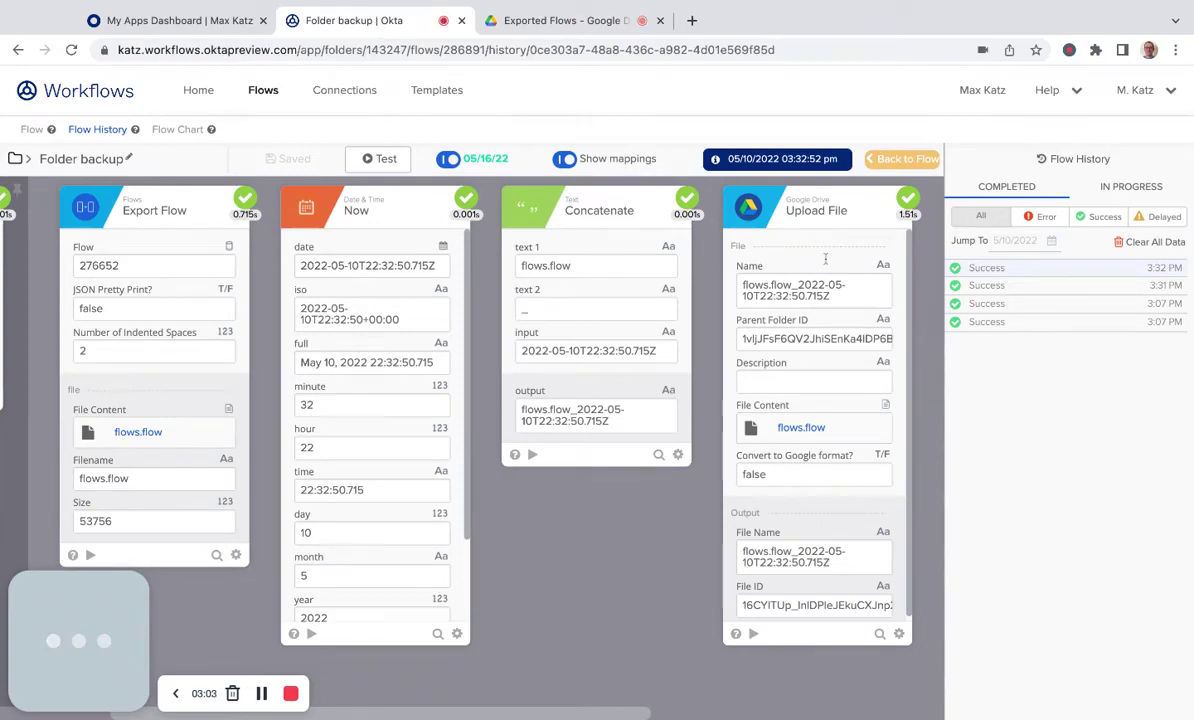
left_click(900, 159)
scroll(701, 556, "left", 3)
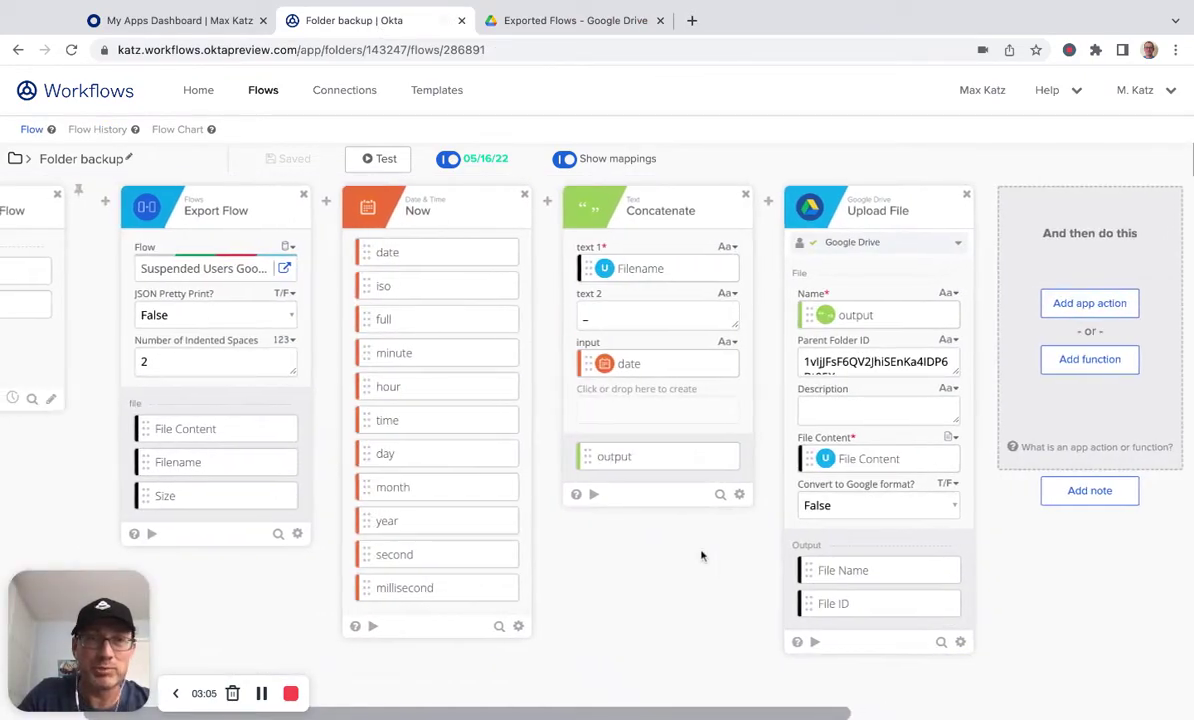